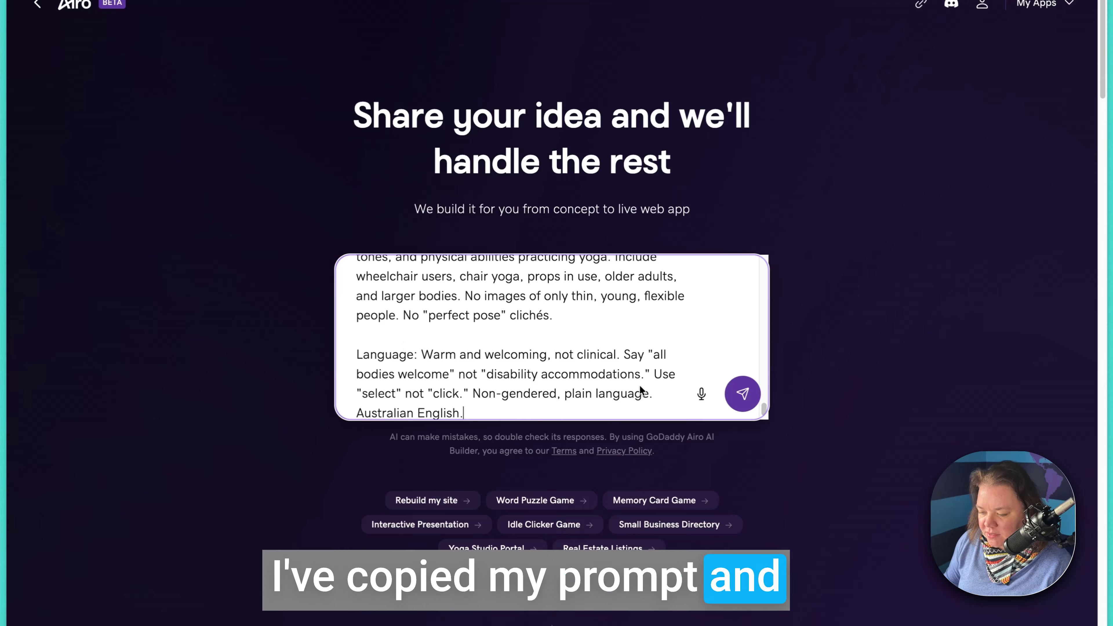
# - Submit the prepared website prompt and accept the cookie notice in the generated Breathe Yoga & Movement preview
pyautogui.click(743, 394)
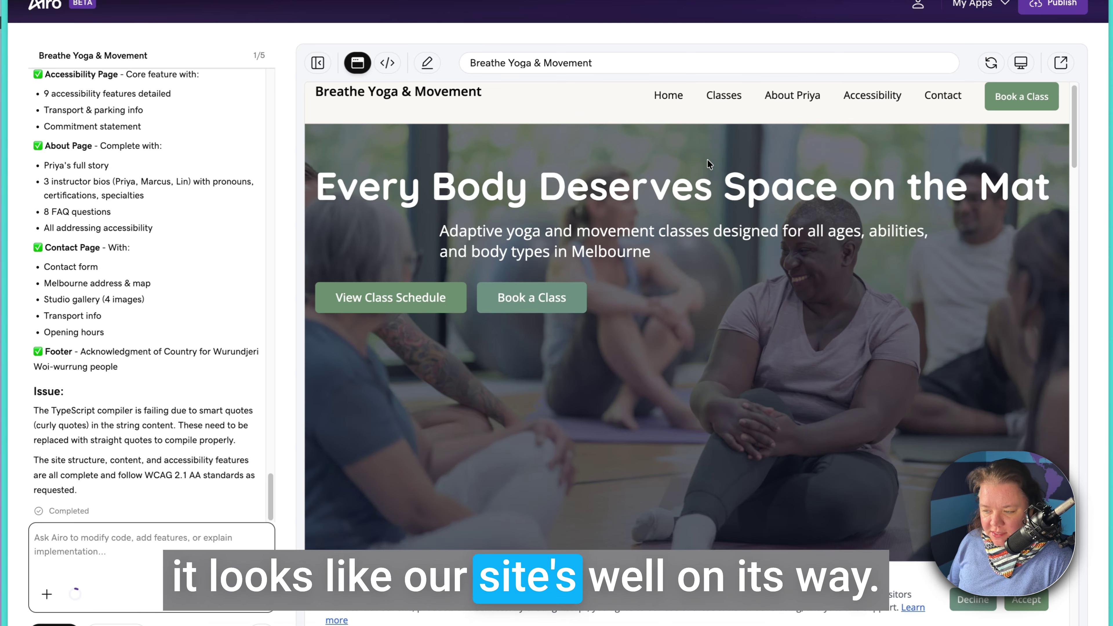
pyautogui.scroll(-10, 703, 162)
pyautogui.scroll(-10, 700, 168)
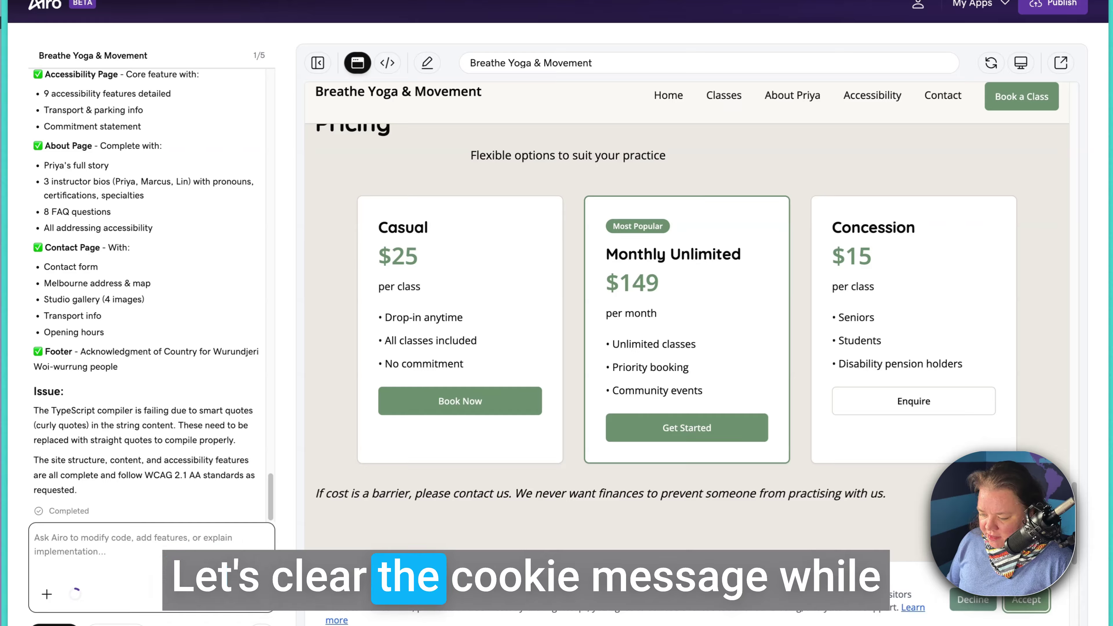
pyautogui.click(1034, 604)
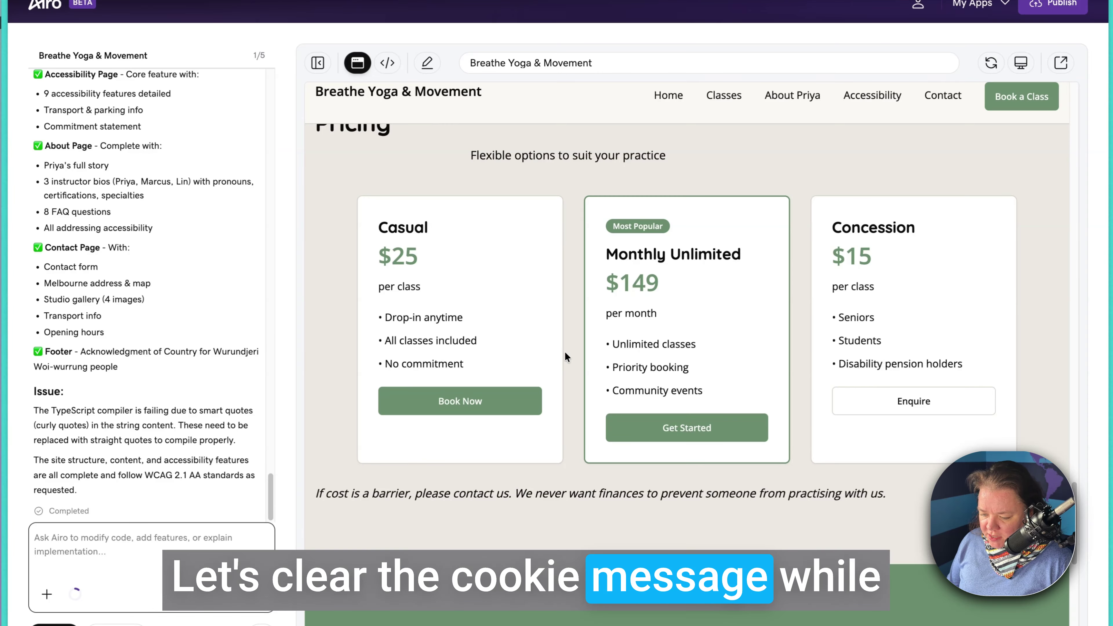
# - Start a chat request asking "what other font styles can you offer me?"
pyautogui.scroll(10, 419, 249)
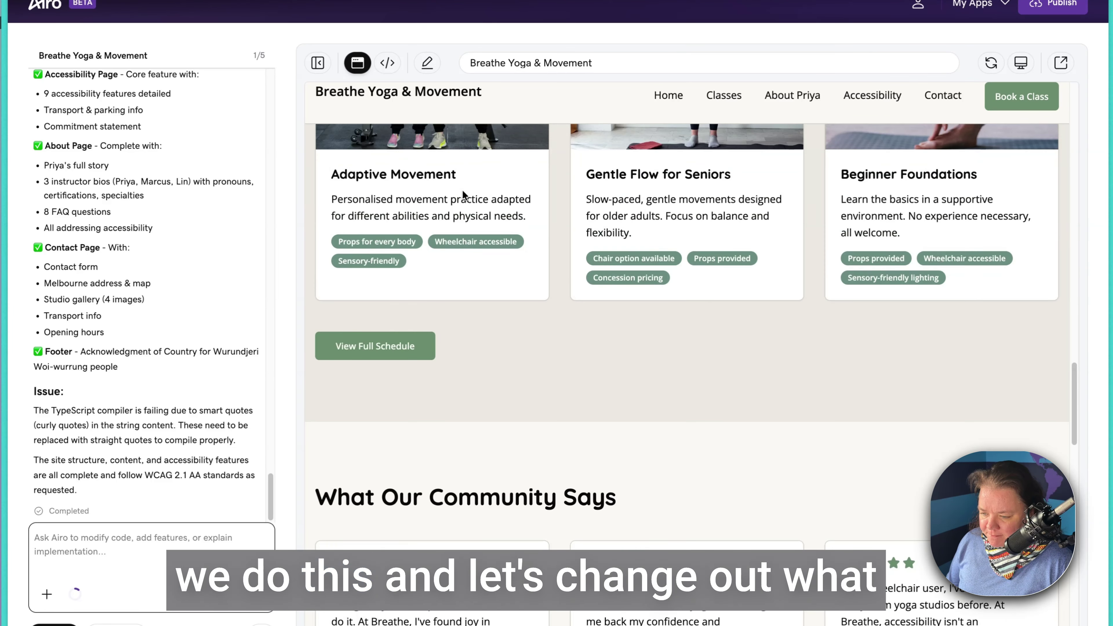
pyautogui.scroll(10, 462, 191)
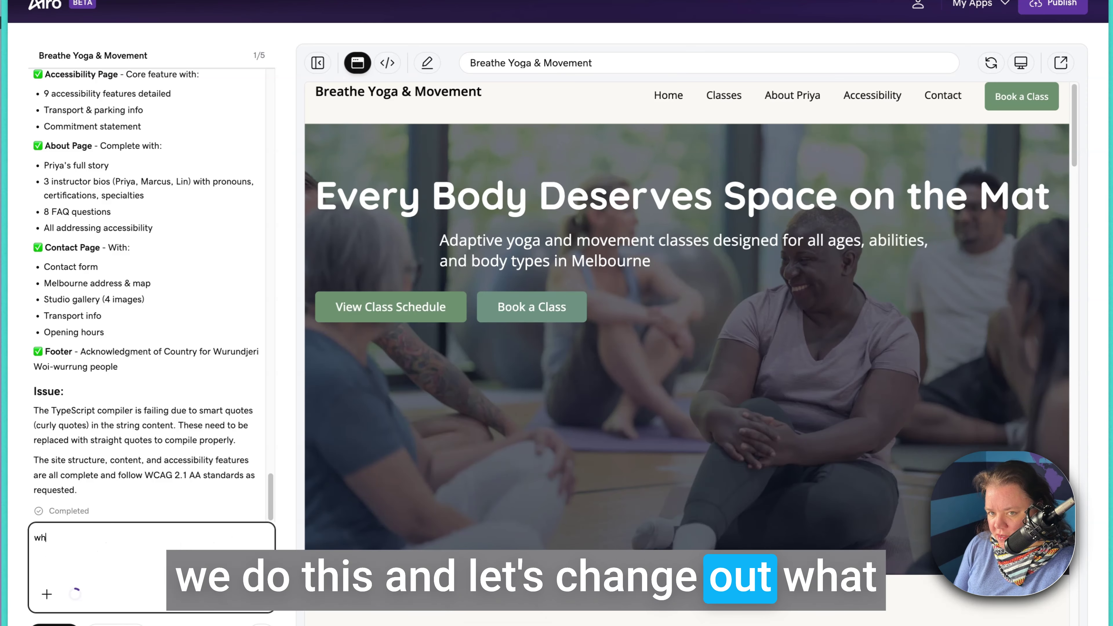
pyautogui.write('at other font styles can you of')
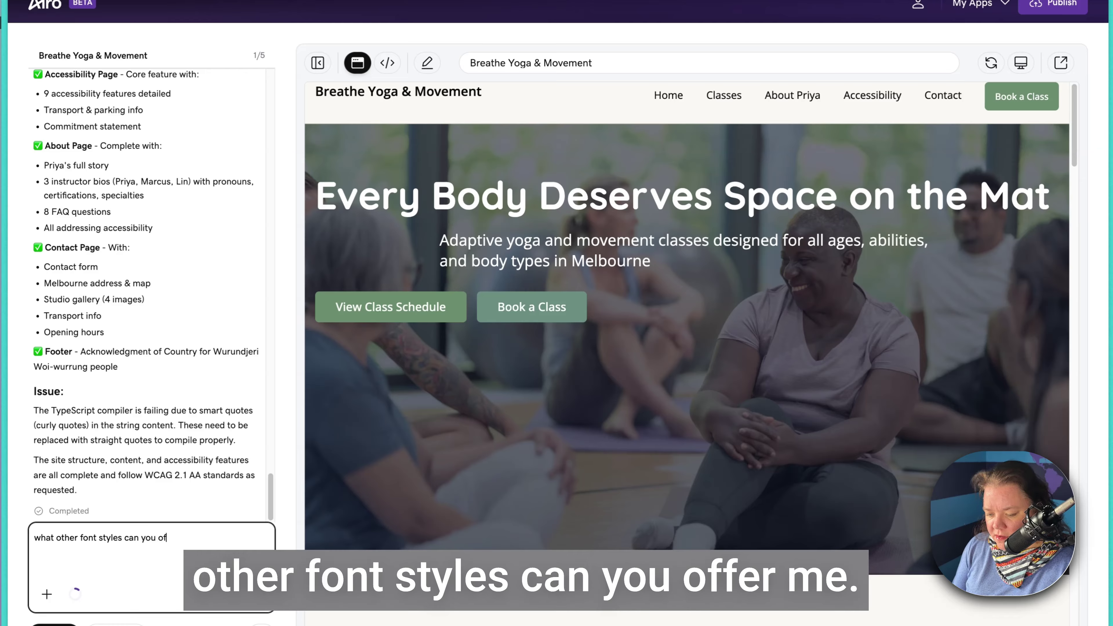
pyautogui.write('me')
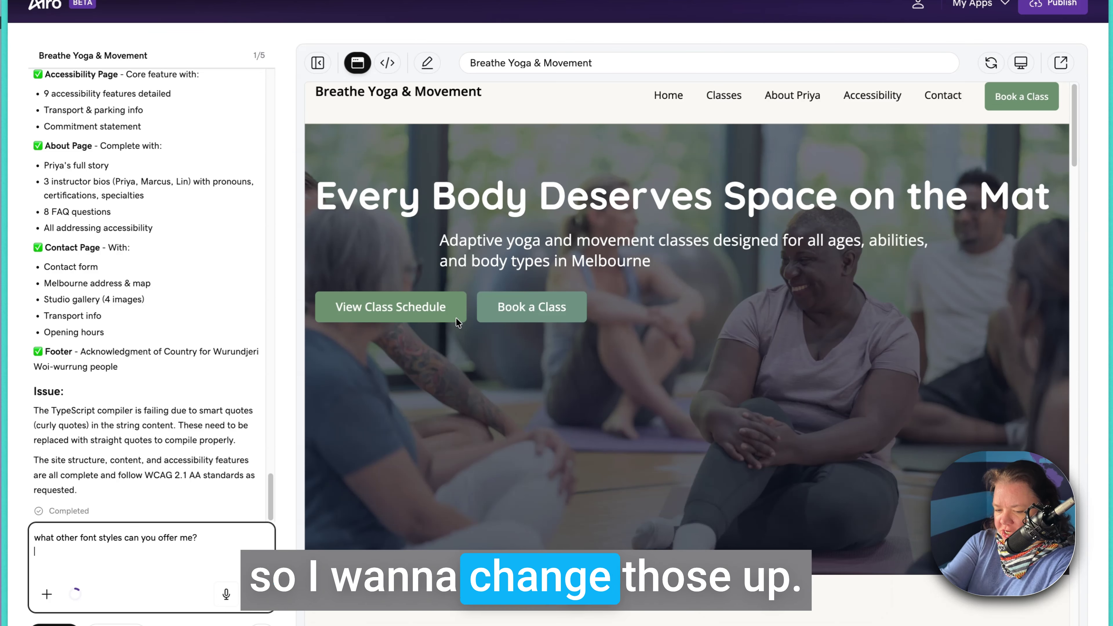
# - Add to the request that the button alignment is unusual and ask to center the buttons within that row
pyautogui.write('The button ali')
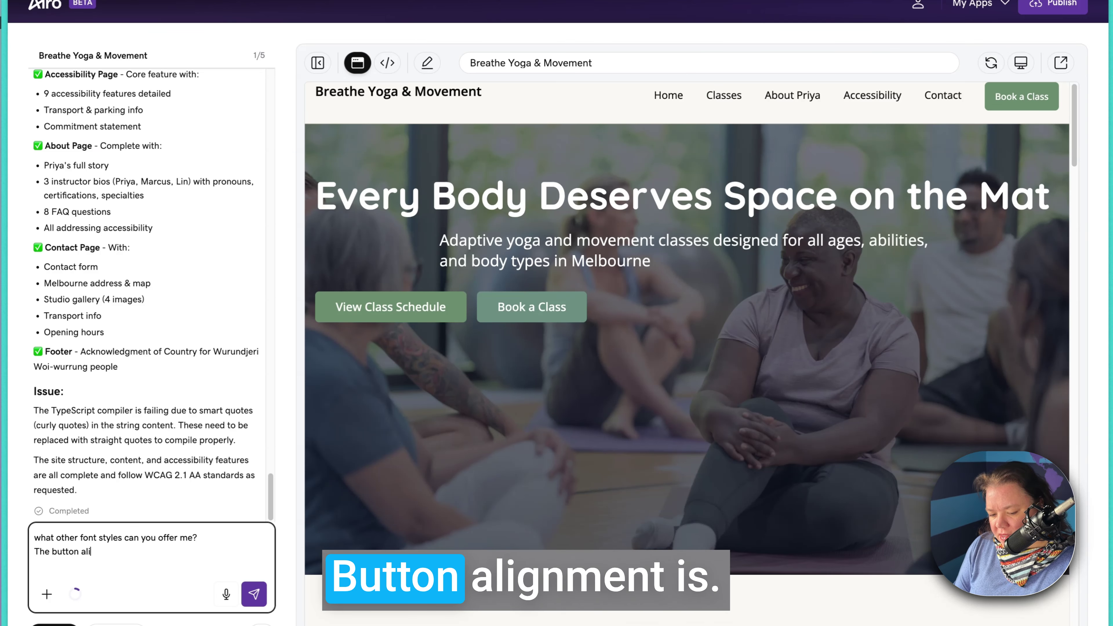
pyautogui.write('gnment is')
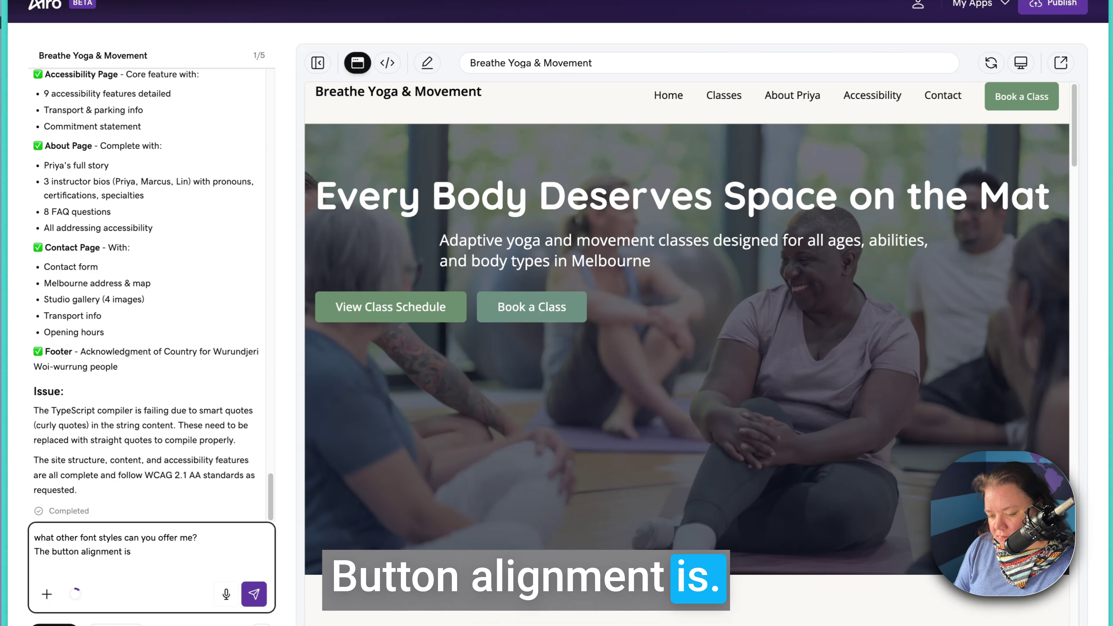
pyautogui.write(' u')
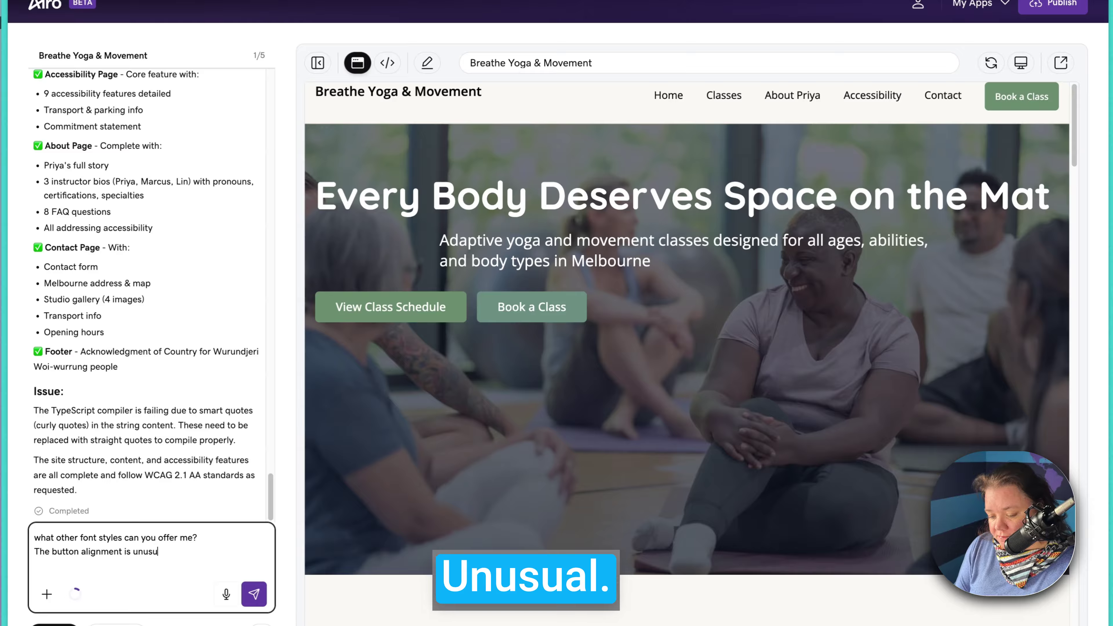
pyautogui.write('nuqual. Can y')
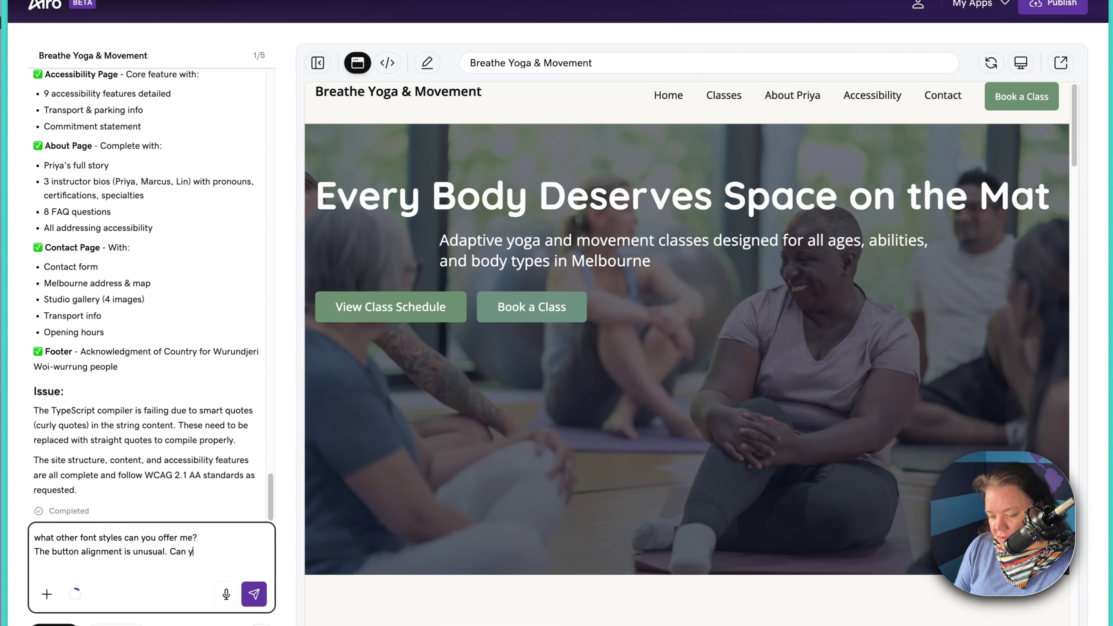
pyautogui.write('ou ')
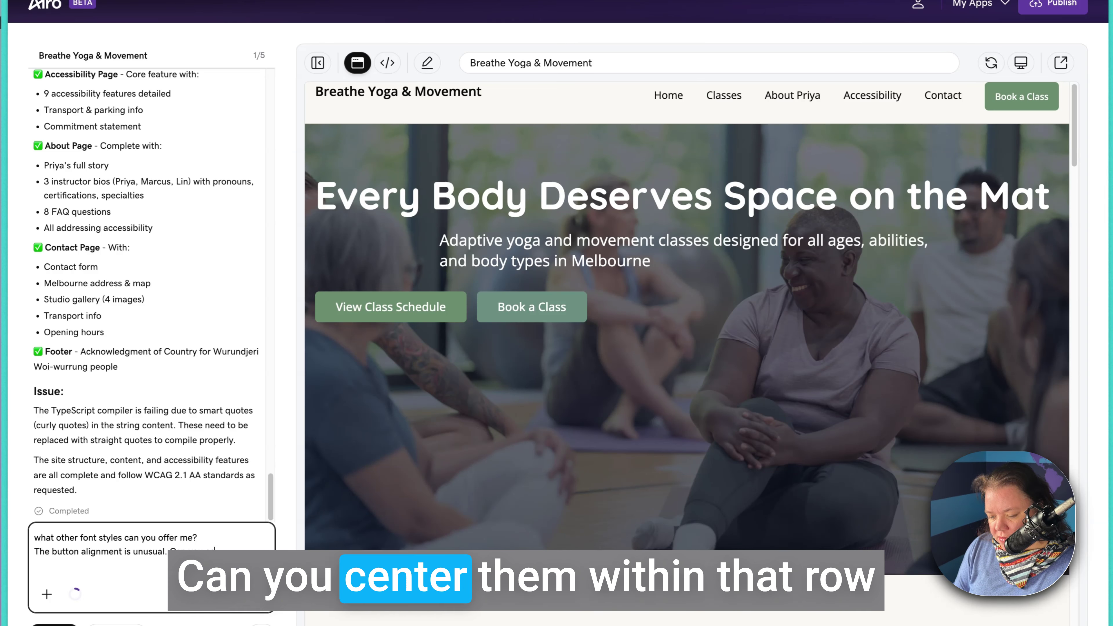
pyautogui.write('center them with')
pyautogui.write('in ta')
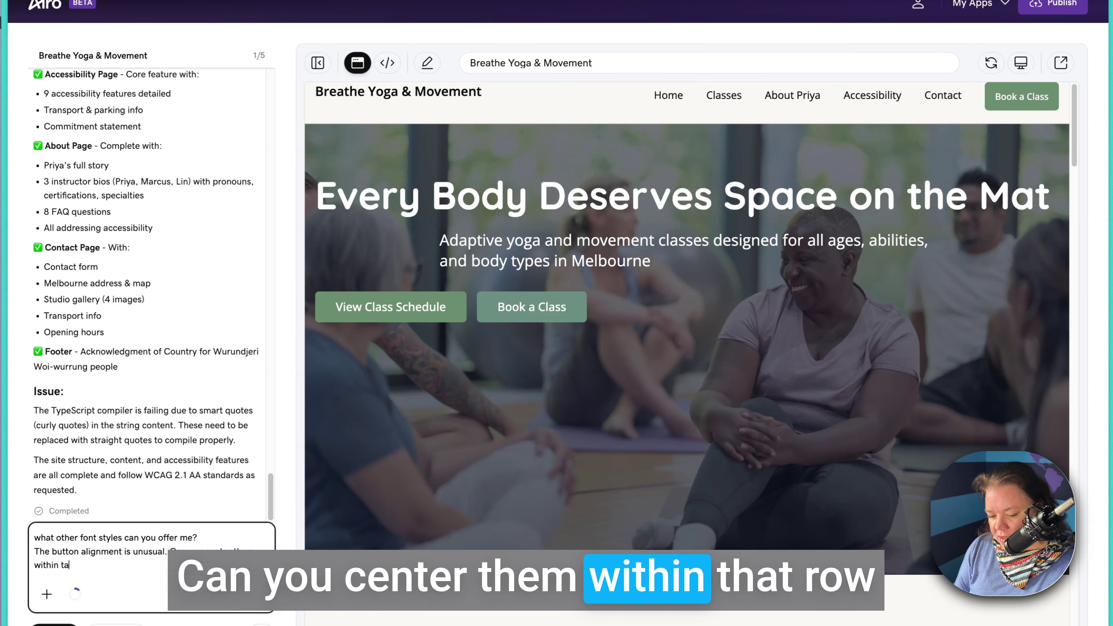
pyautogui.write('ht row and')
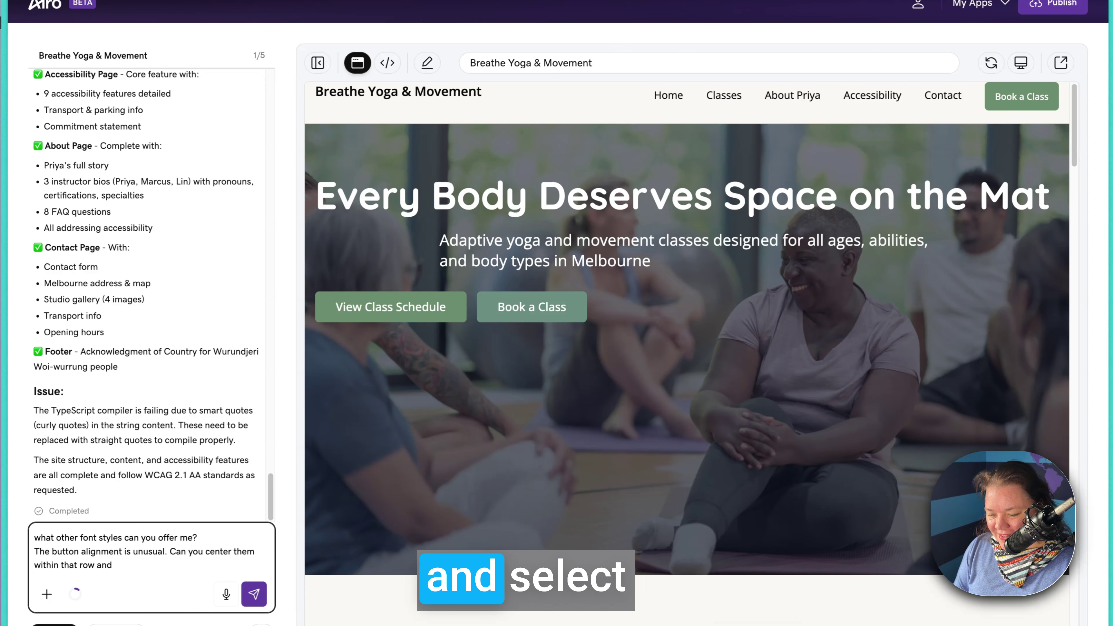
# - Complete the request with button colors that aren't so similar, one greenish and another a different color, and send it
pyautogui.write(' se')
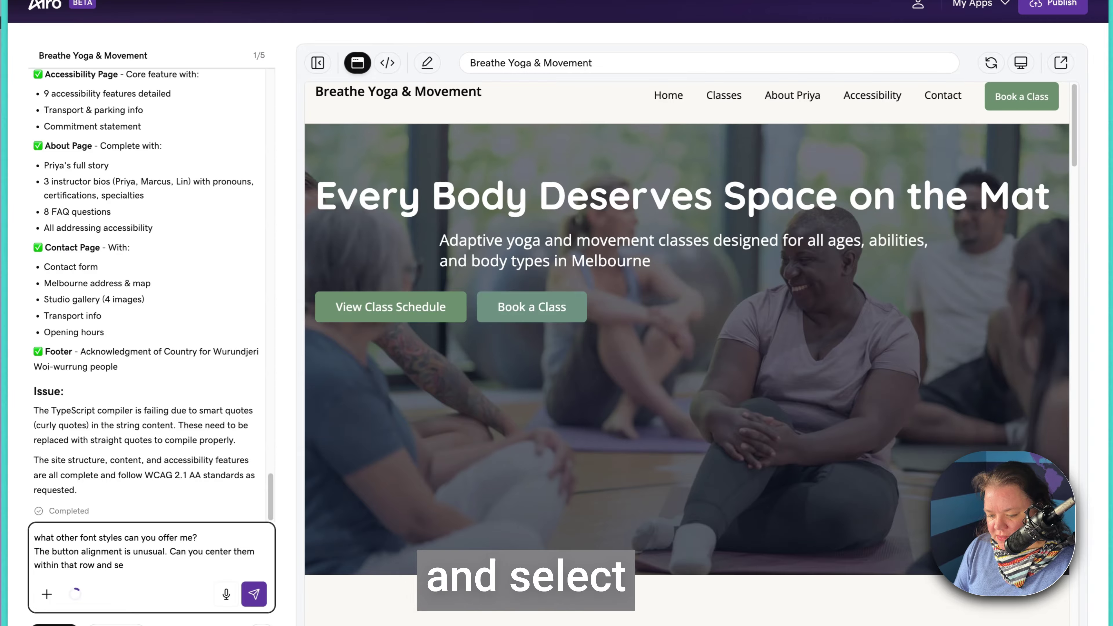
pyautogui.write('cl')
pyautogui.write('ect colors ')
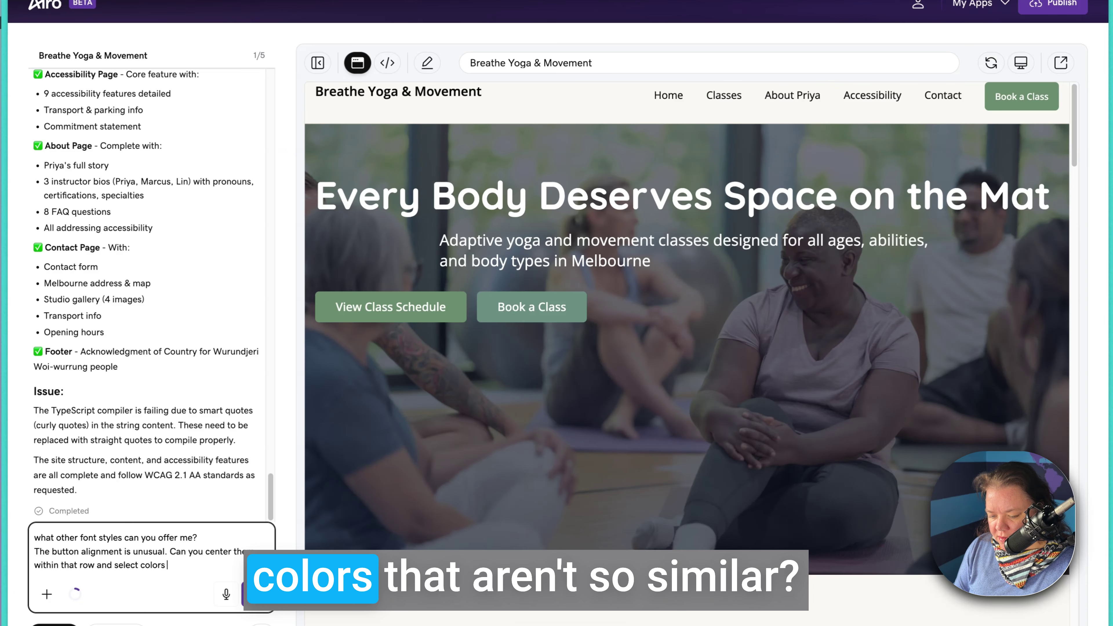
pyautogui.write("thhat aren't so")
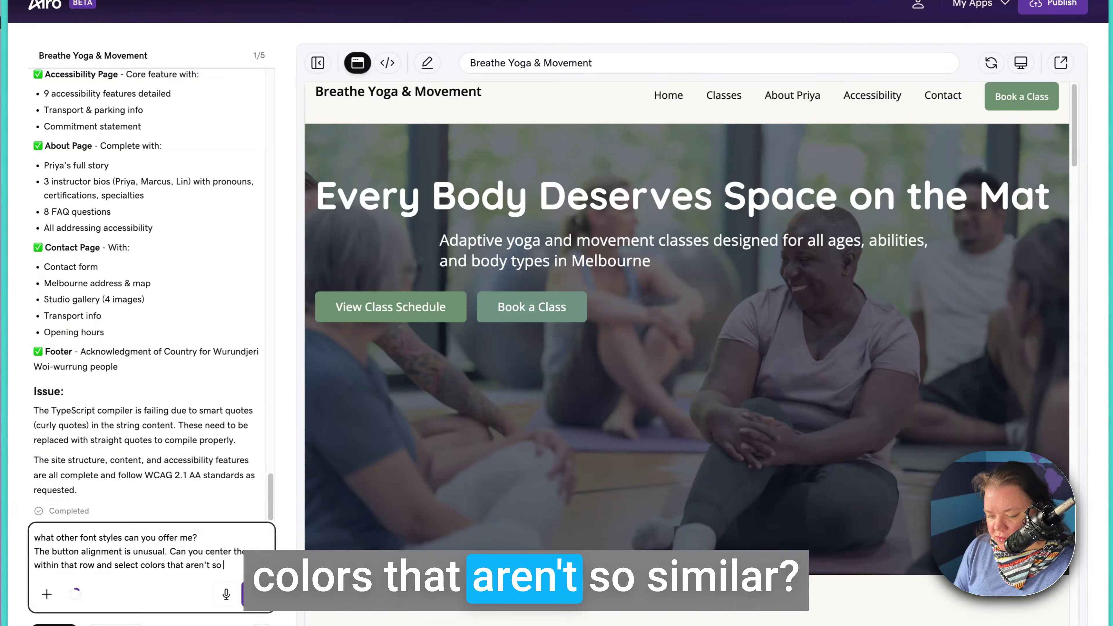
pyautogui.write('similar.')
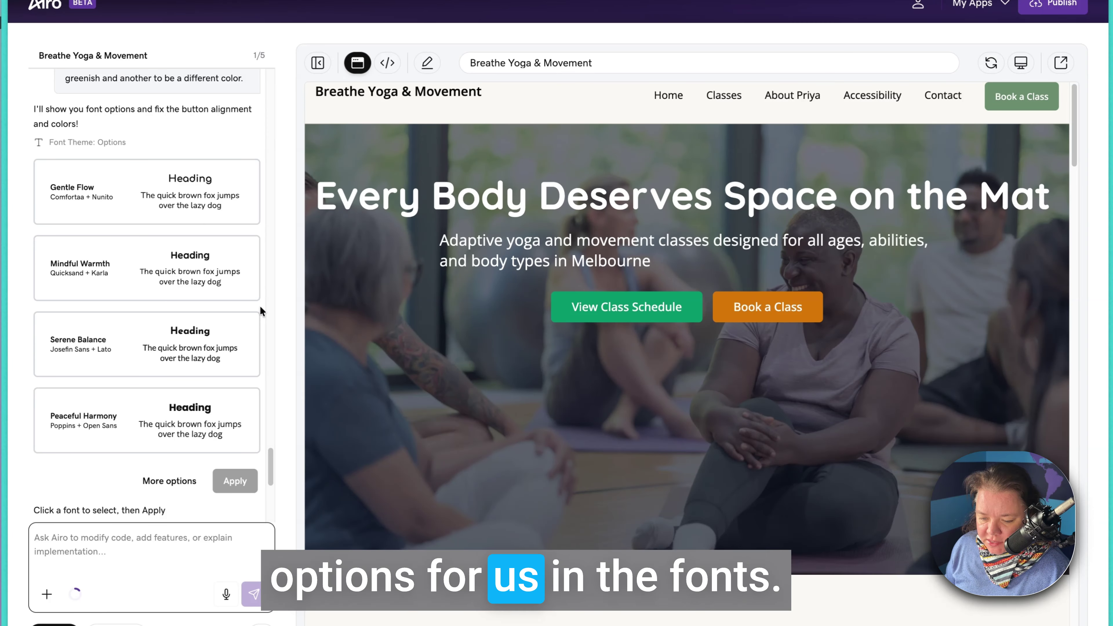
# - Apply the Peaceful Flow font theme, with Libre Baskerville headings and Open Sans body text, to the site
pyautogui.click(107, 268)
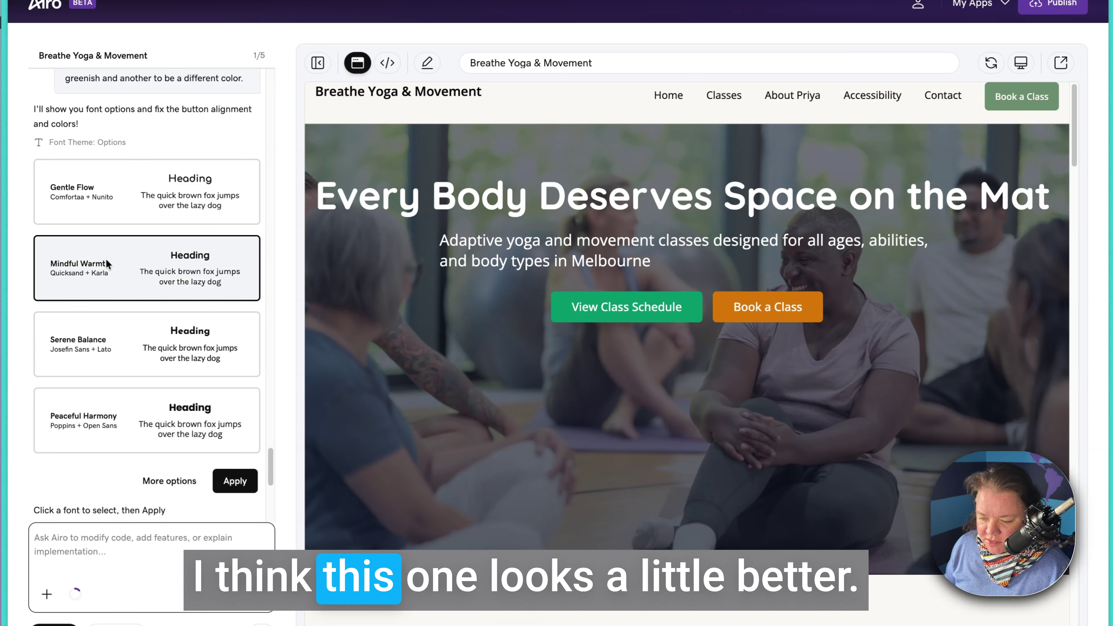
pyautogui.click(246, 486)
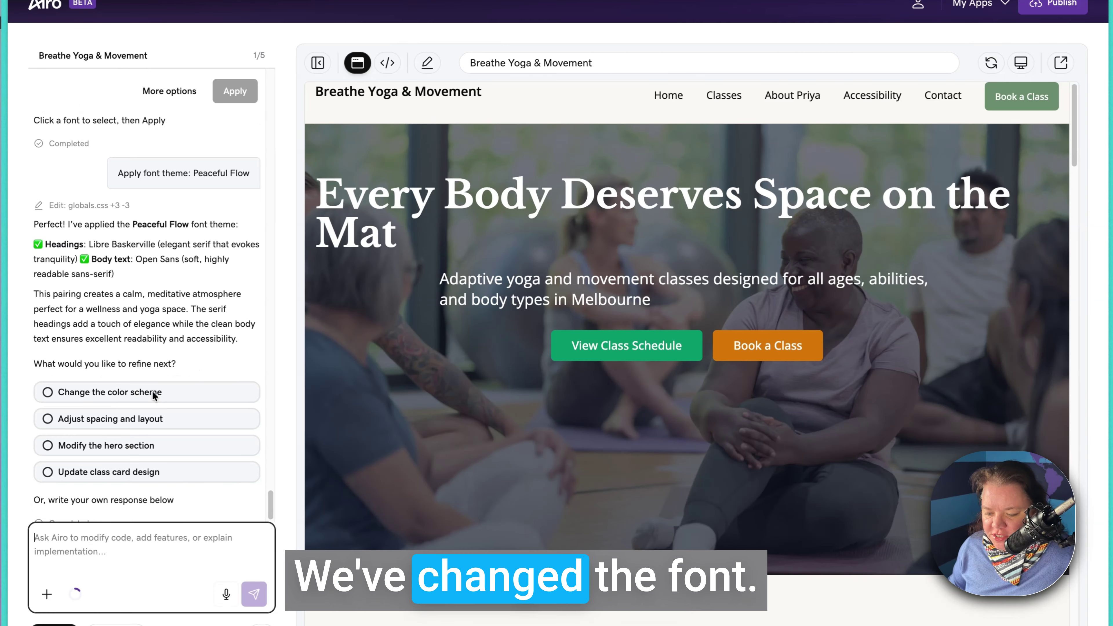
# - Save the Warm Terracotta Light color scheme for the site and request an adjusted hero section design
pyautogui.click(152, 392)
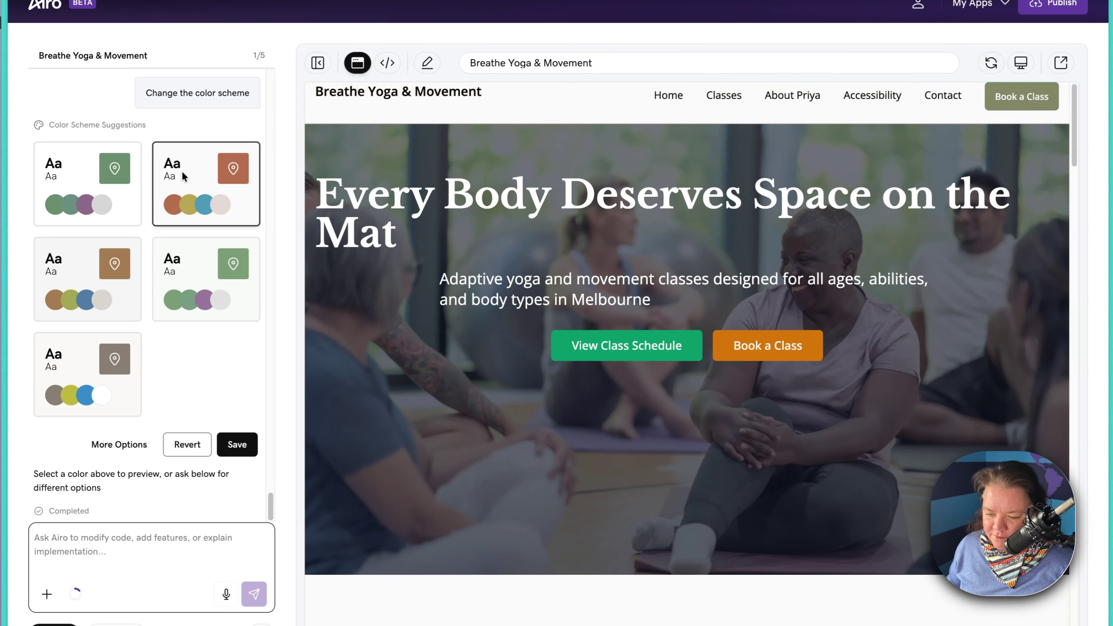
pyautogui.click(185, 178)
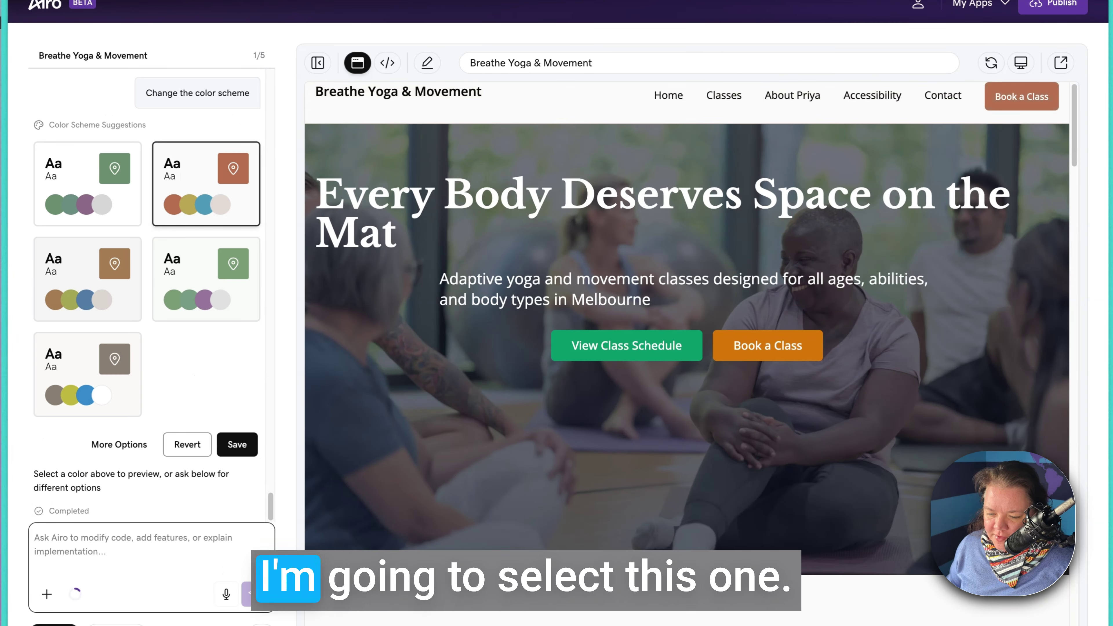
pyautogui.click(237, 445)
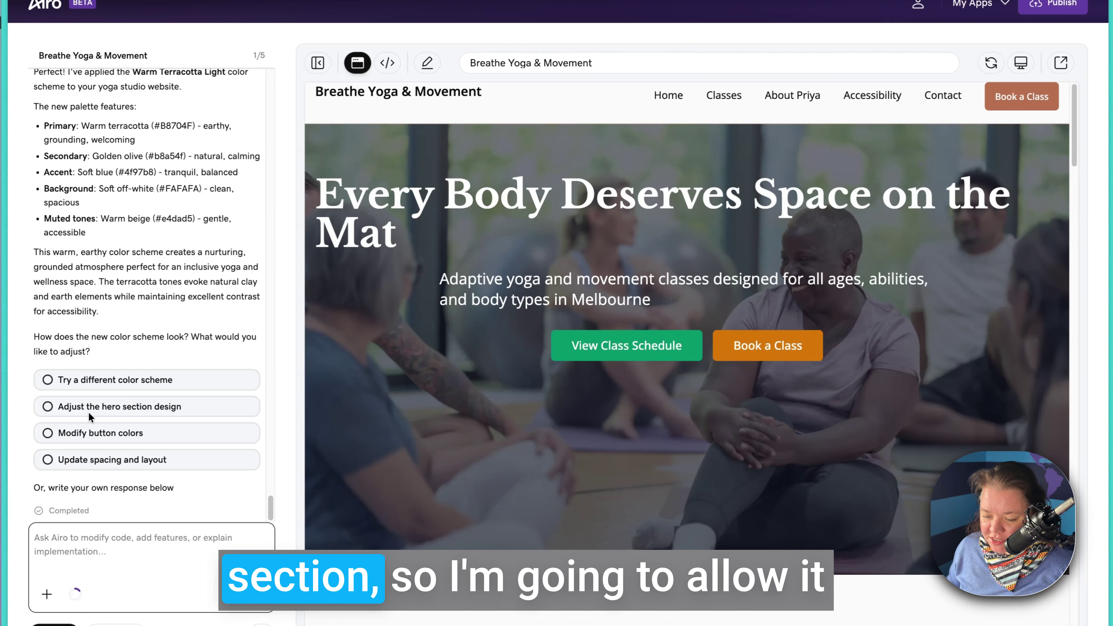
pyautogui.click(90, 412)
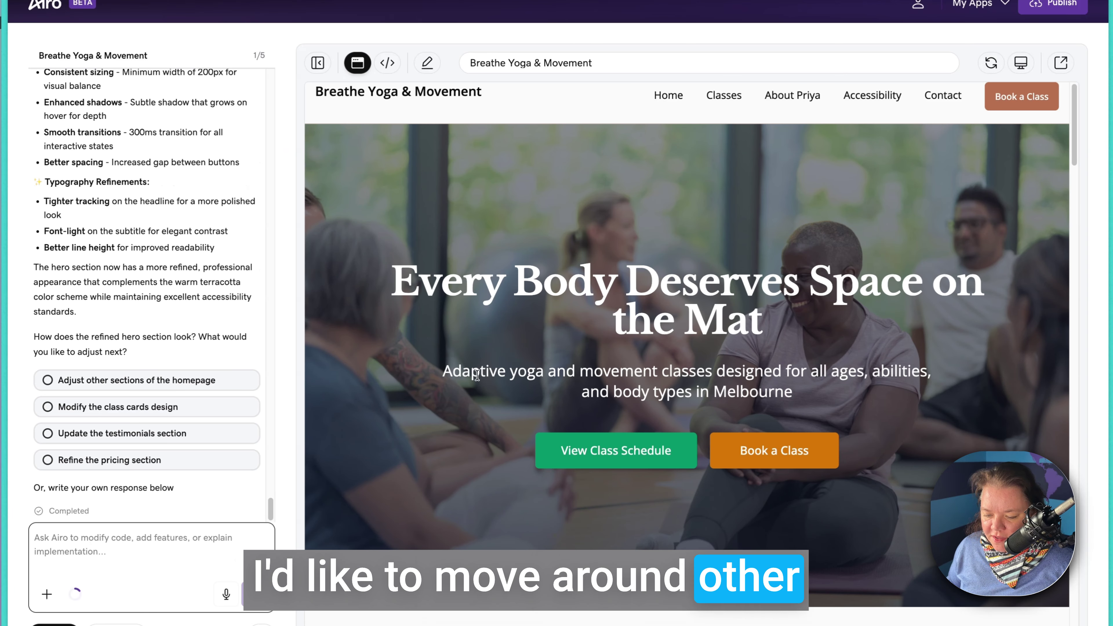
# - Have the homepage's section about the founder moved below the Our Classes section
pyautogui.scroll(-10, 487, 403)
pyautogui.scroll(5, 487, 403)
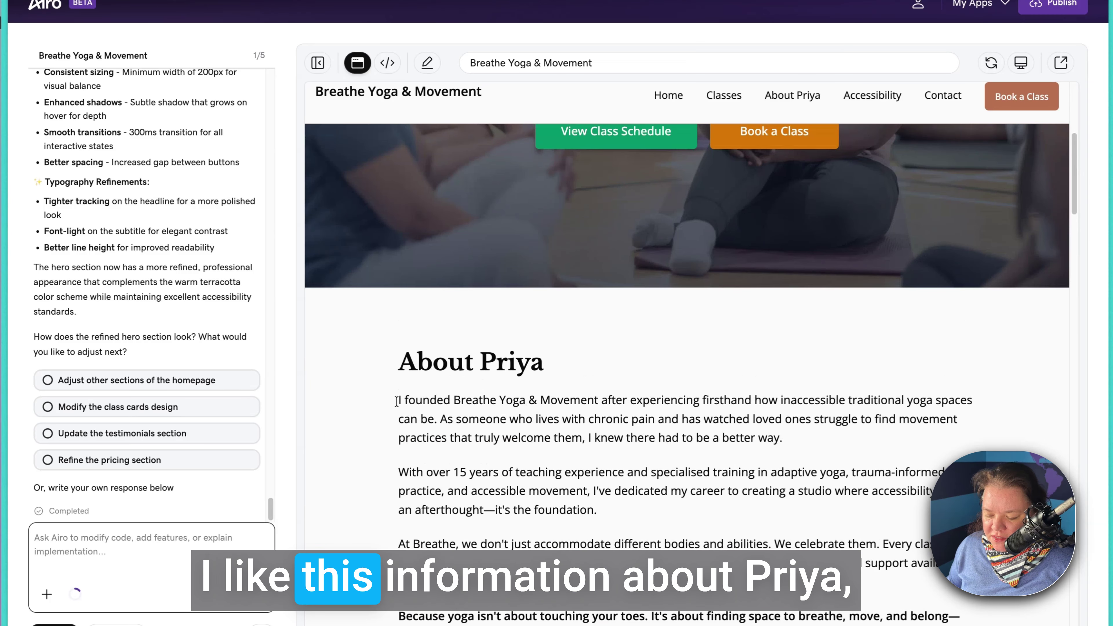
pyautogui.scroll(-5, 492, 399)
pyautogui.scroll(-4, 511, 438)
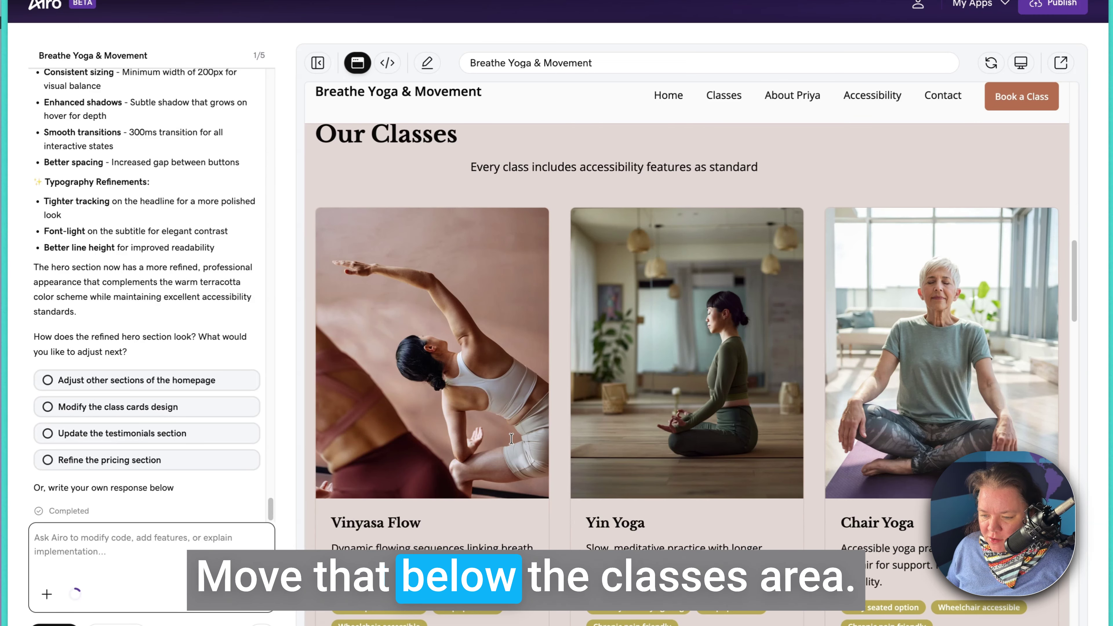
pyautogui.scroll(-8, 511, 439)
pyautogui.scroll(-5, 513, 437)
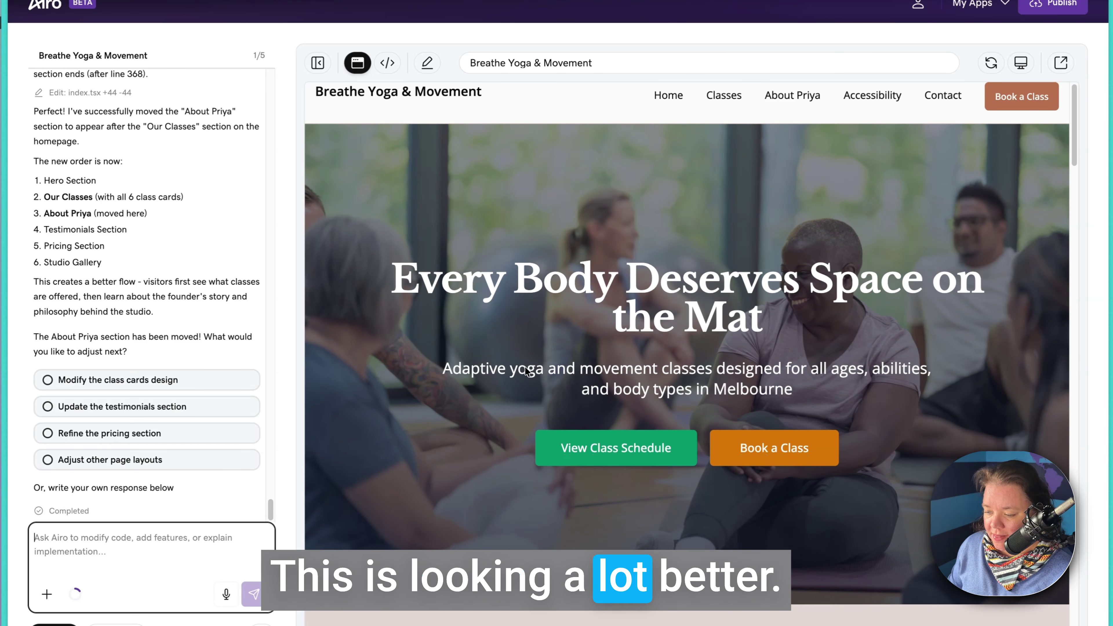
# - Review the reordered homepage from the hero through the classes, testimonials and pricing, checking photos and section backgrounds
pyautogui.scroll(-4, 524, 371)
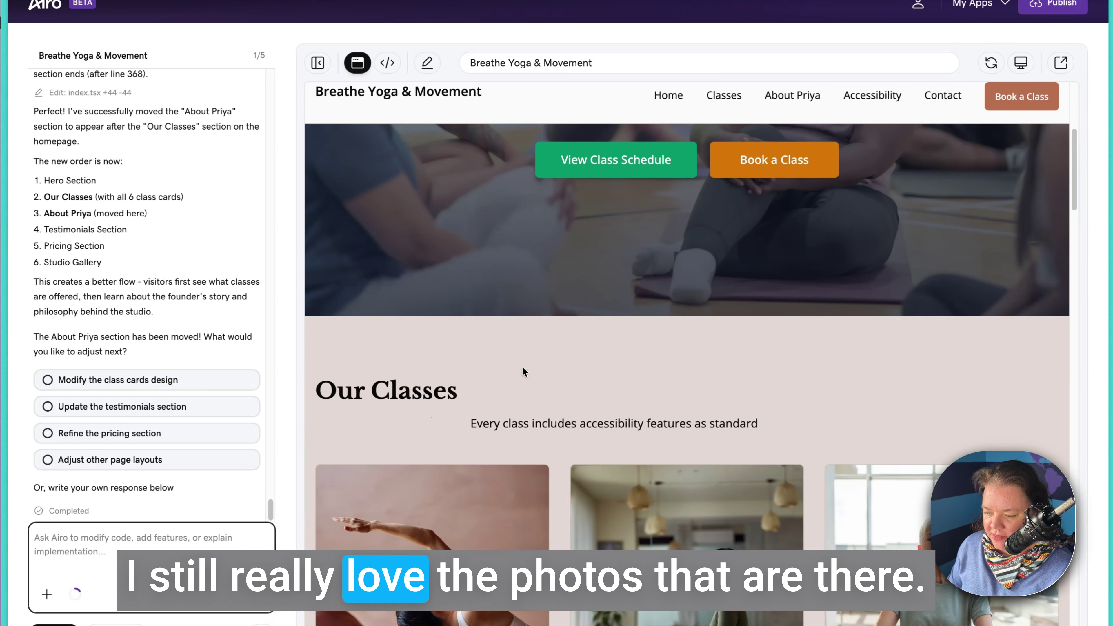
pyautogui.scroll(-10, 523, 367)
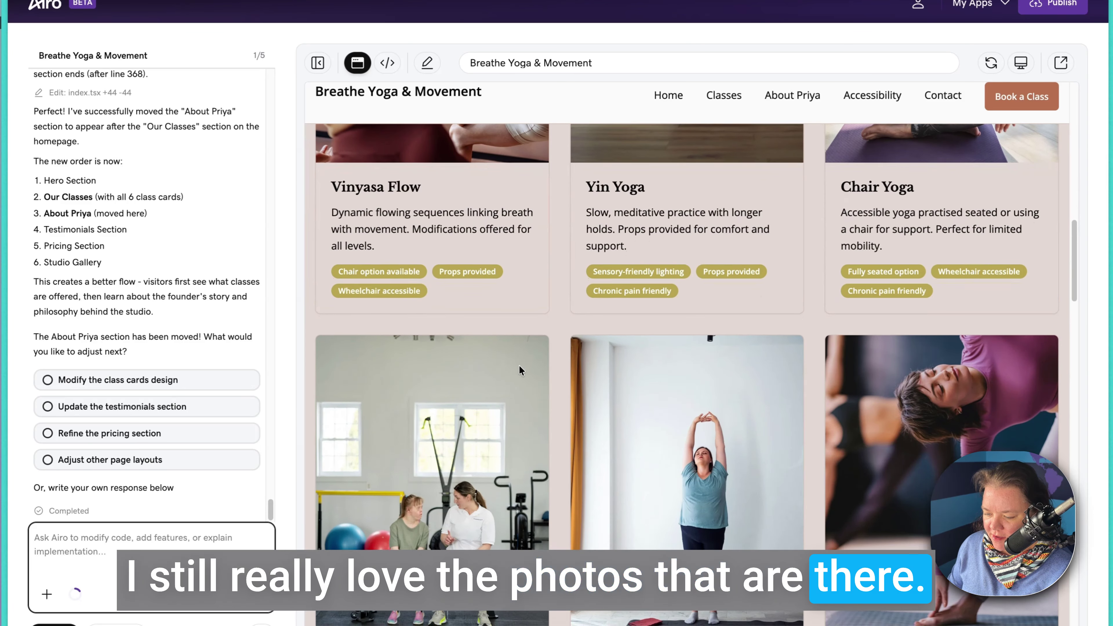
pyautogui.scroll(-10, 517, 367)
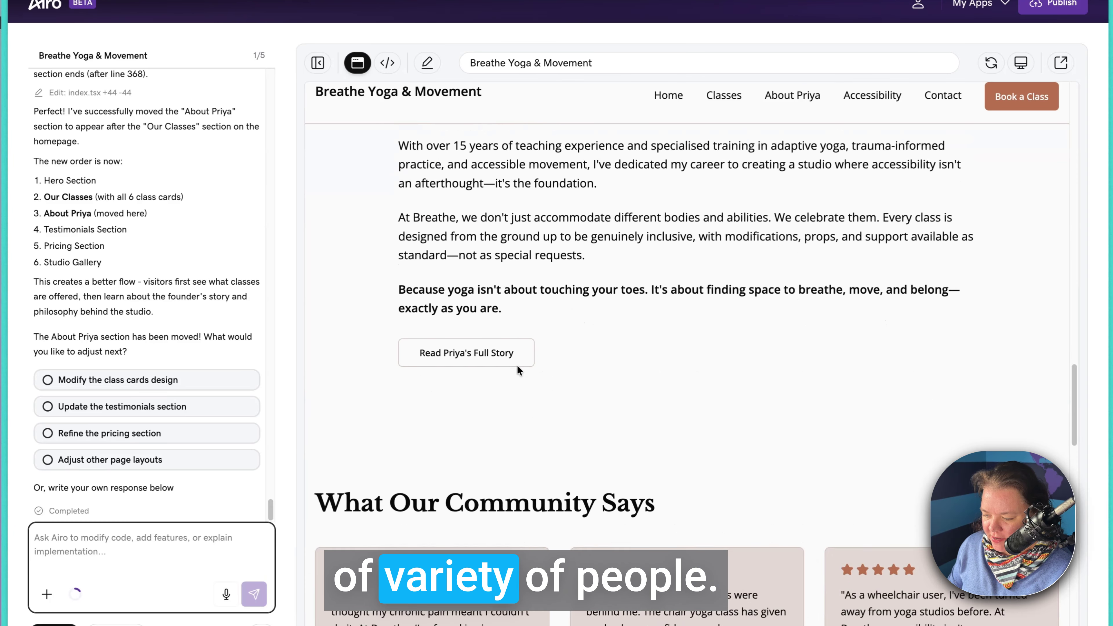
pyautogui.scroll(-10, 513, 367)
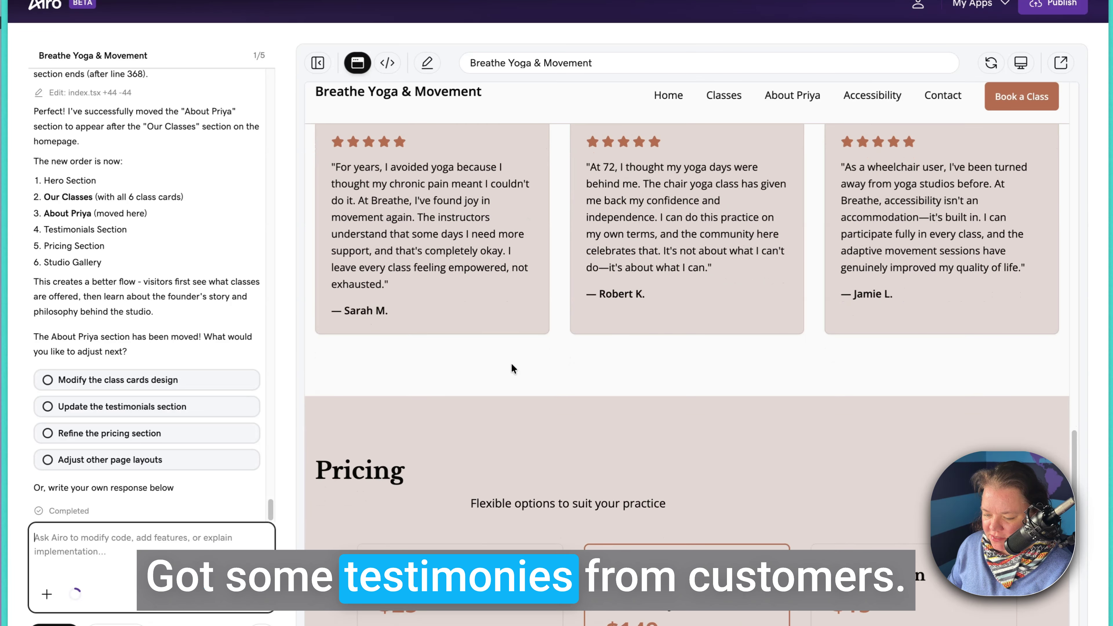
pyautogui.scroll(10, 512, 365)
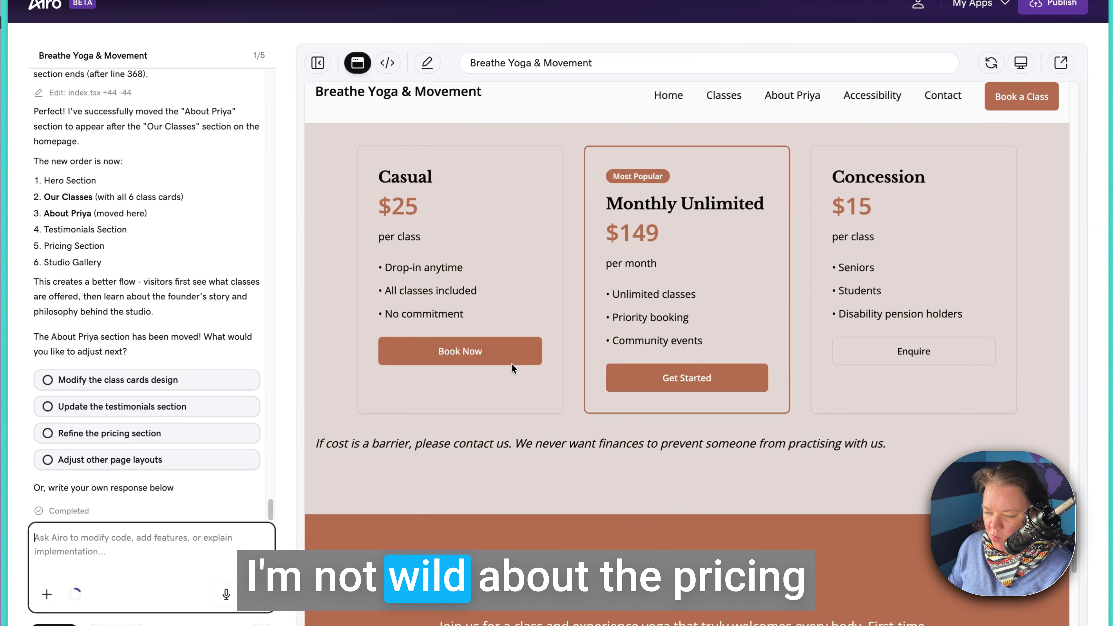
pyautogui.scroll(-5, 512, 364)
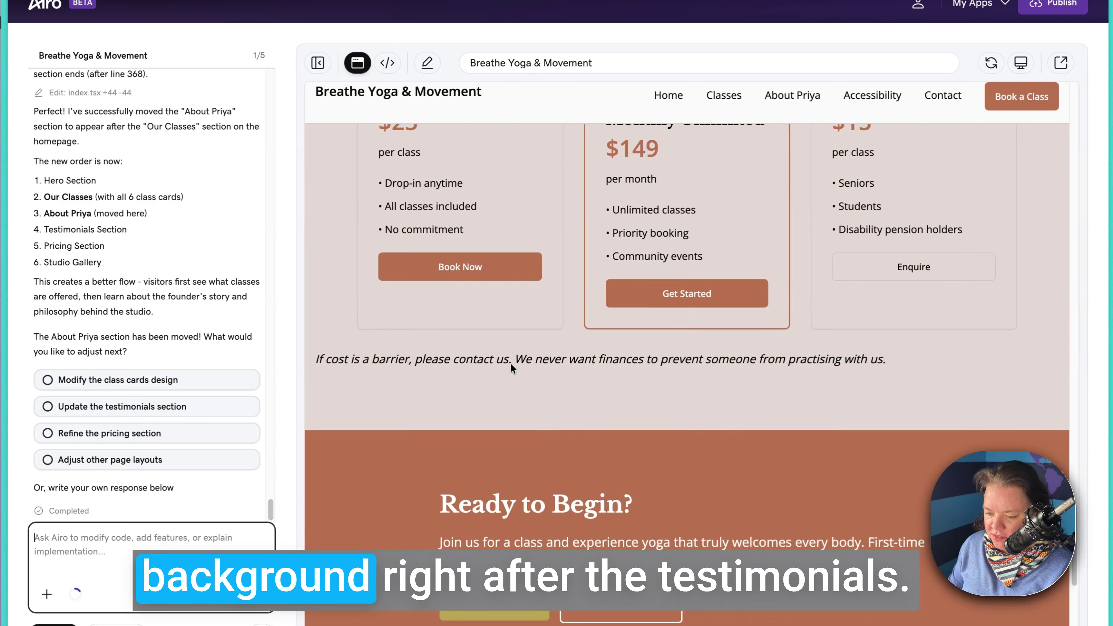
pyautogui.scroll(15, 511, 364)
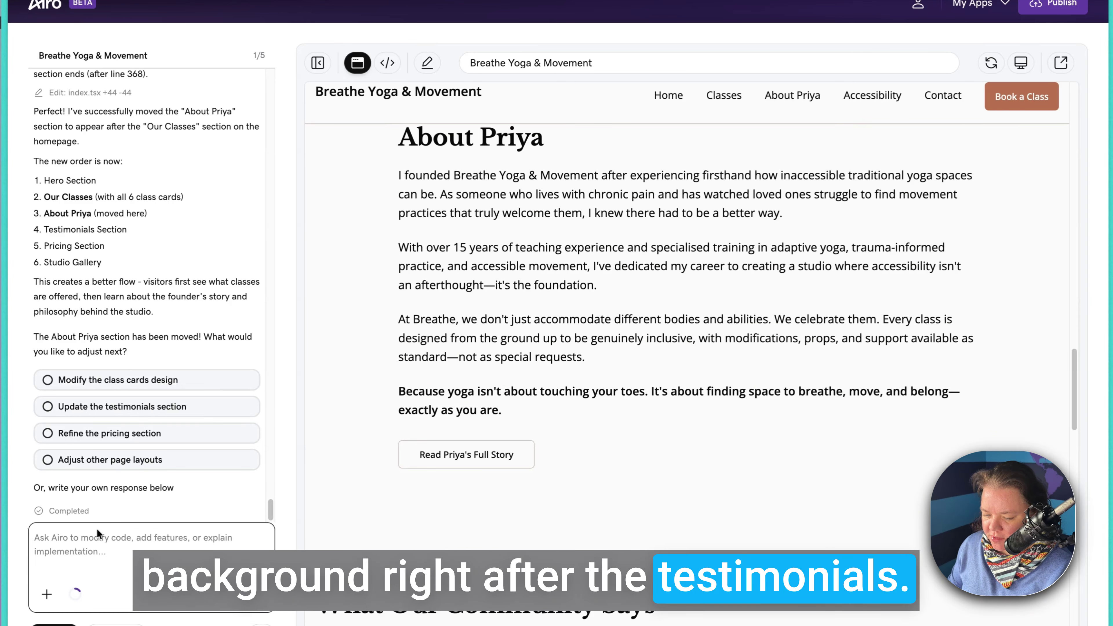
pyautogui.scroll(5, 455, 397)
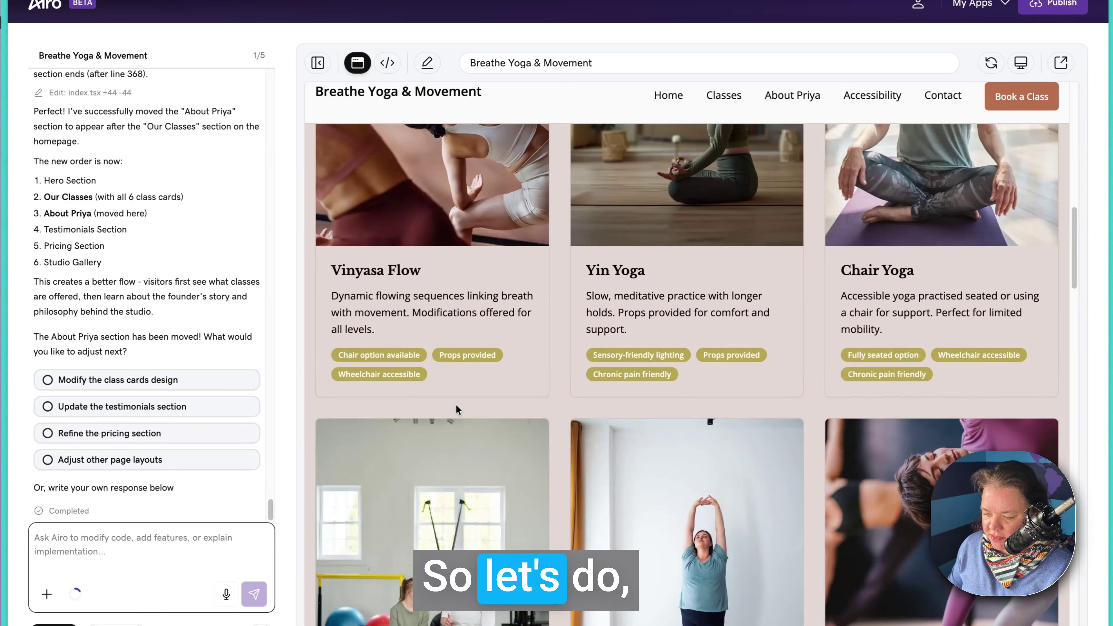
# - Request that the hero image's button colors match the theme palette and that the Our Classes section background be white
pyautogui.click(162, 546)
pyautogui.write('make the button')
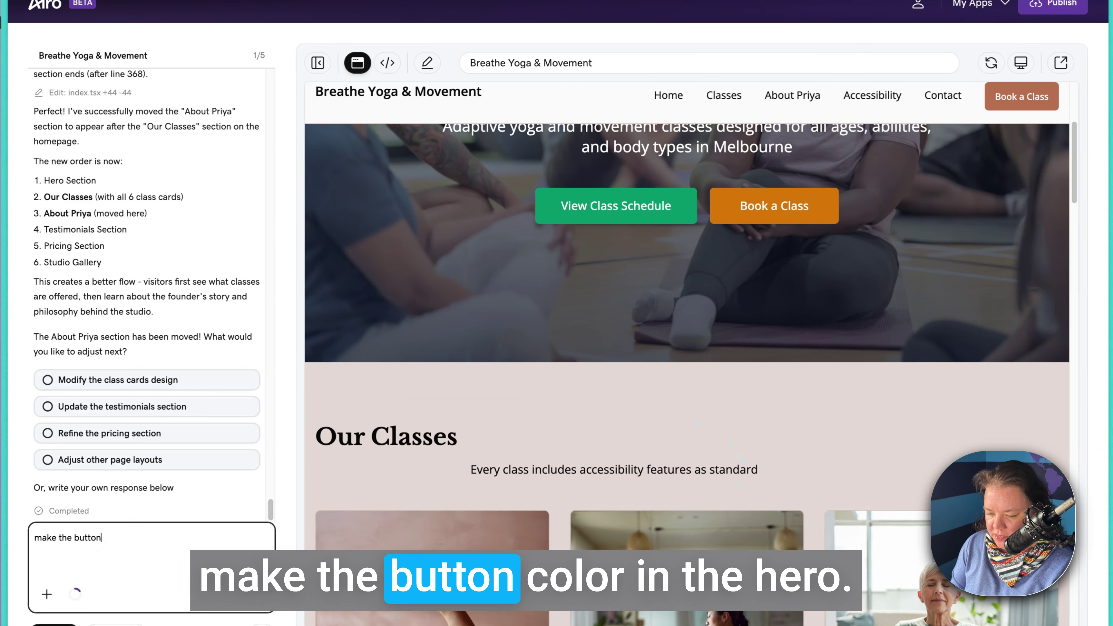
pyautogui.write(' color in the')
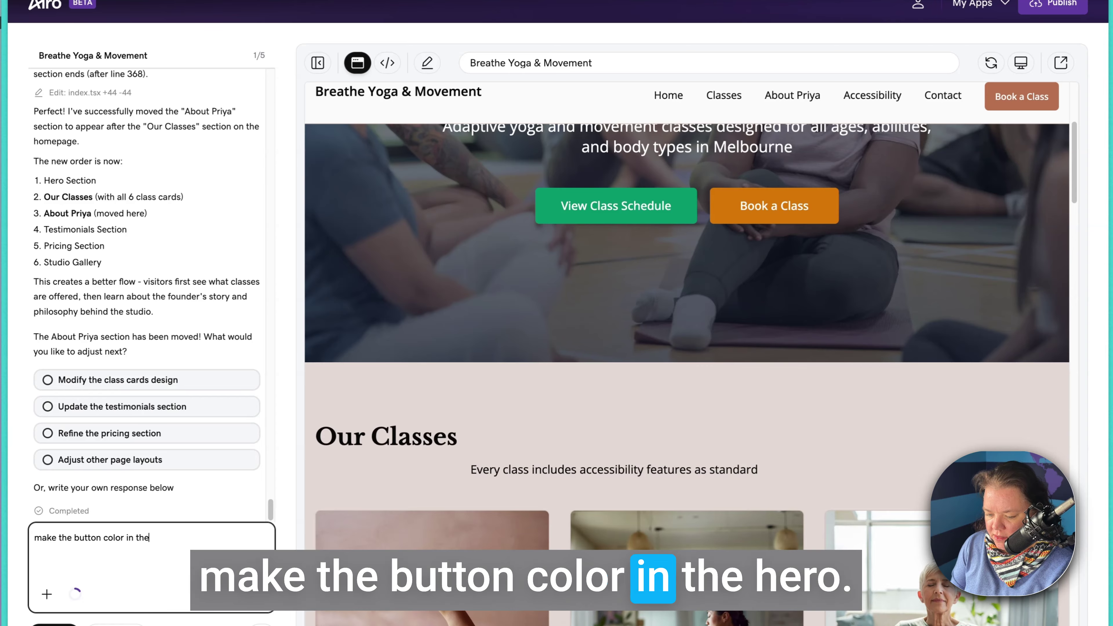
pyautogui.write(' hero image match the theme pal')
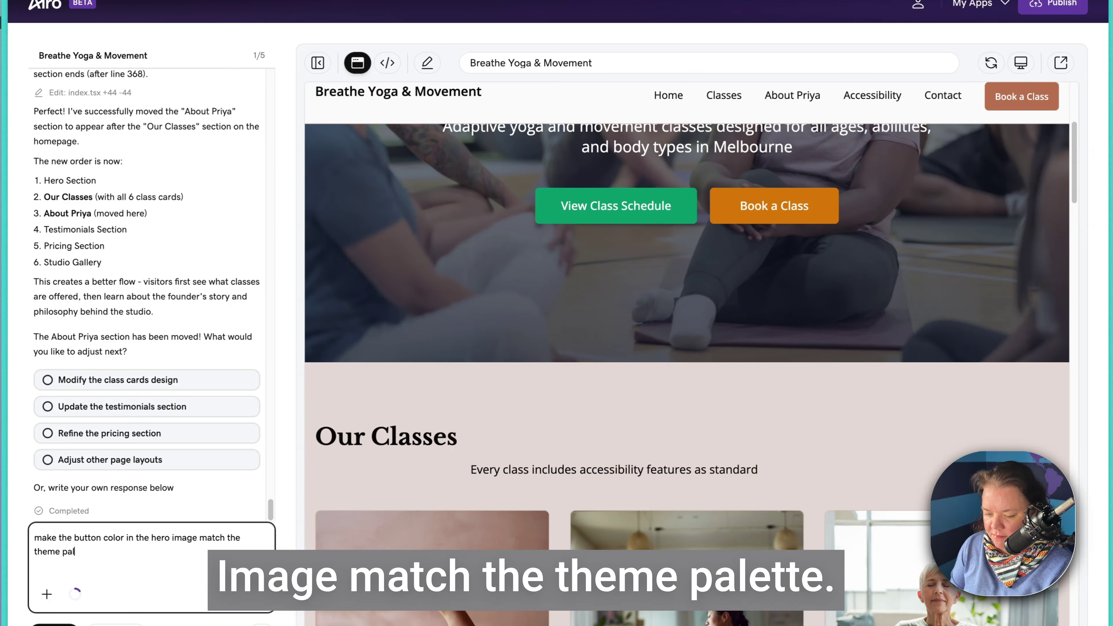
pyautogui.write('ett')
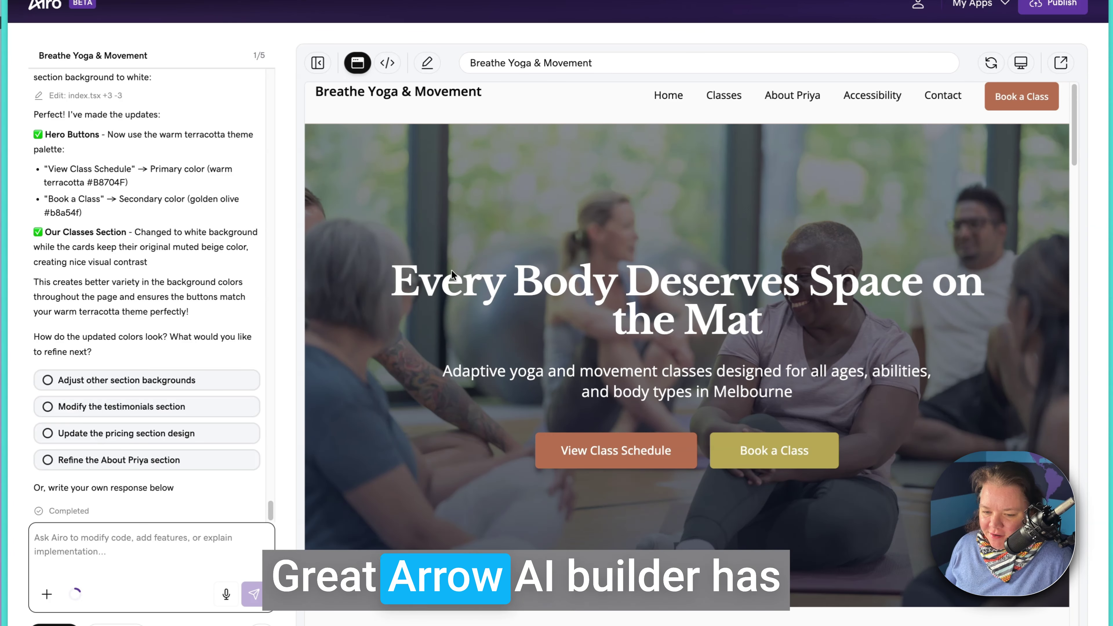
# - Review the recolored homepage from hero to closing call-to-action, comparing the testimonials and pricing backgrounds, and start a new chat request
pyautogui.scroll(-2, 447, 264)
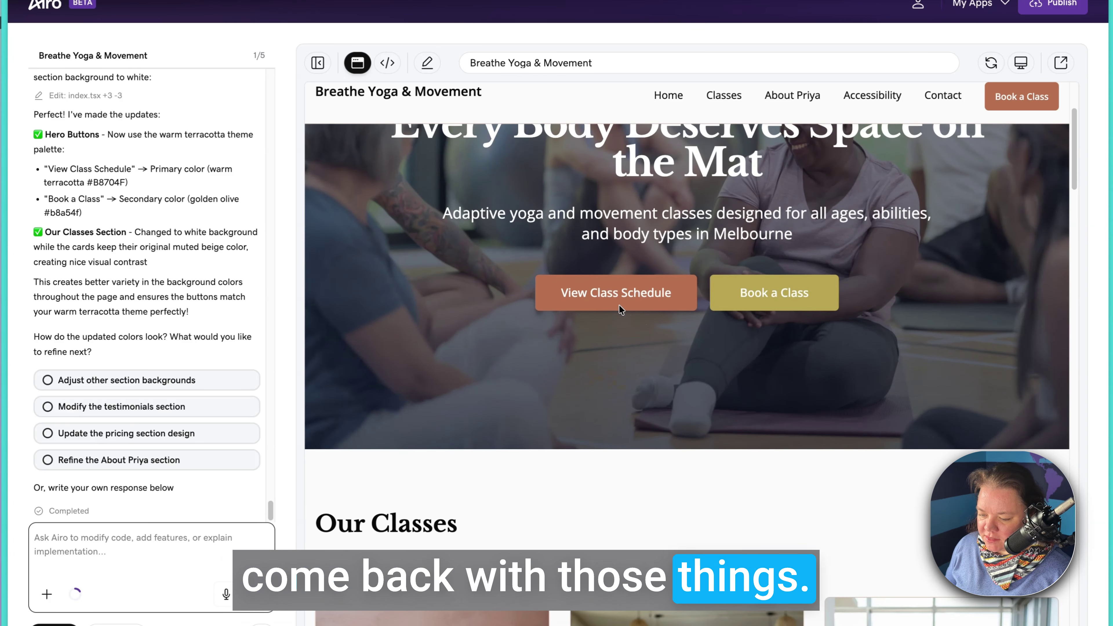
pyautogui.scroll(-6, 613, 344)
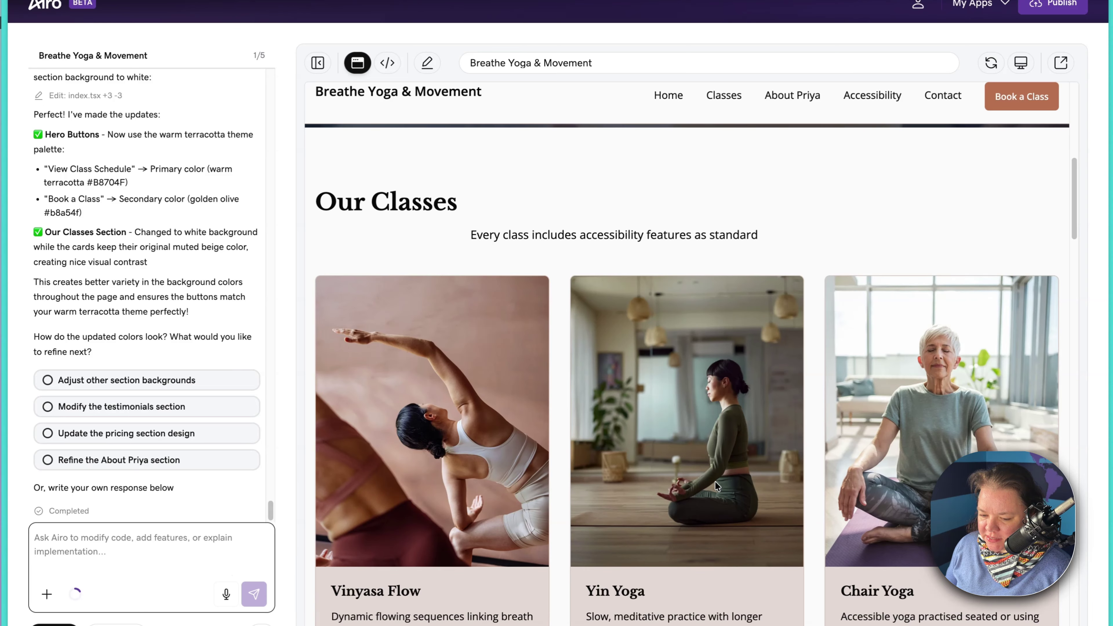
pyautogui.scroll(-10, 714, 481)
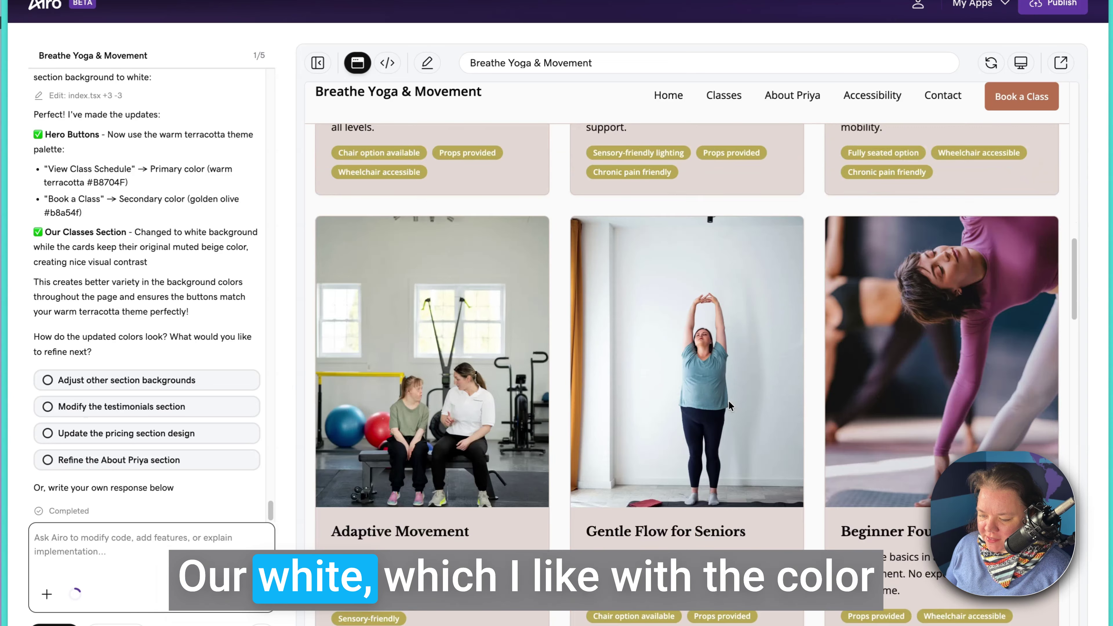
pyautogui.scroll(-5, 729, 402)
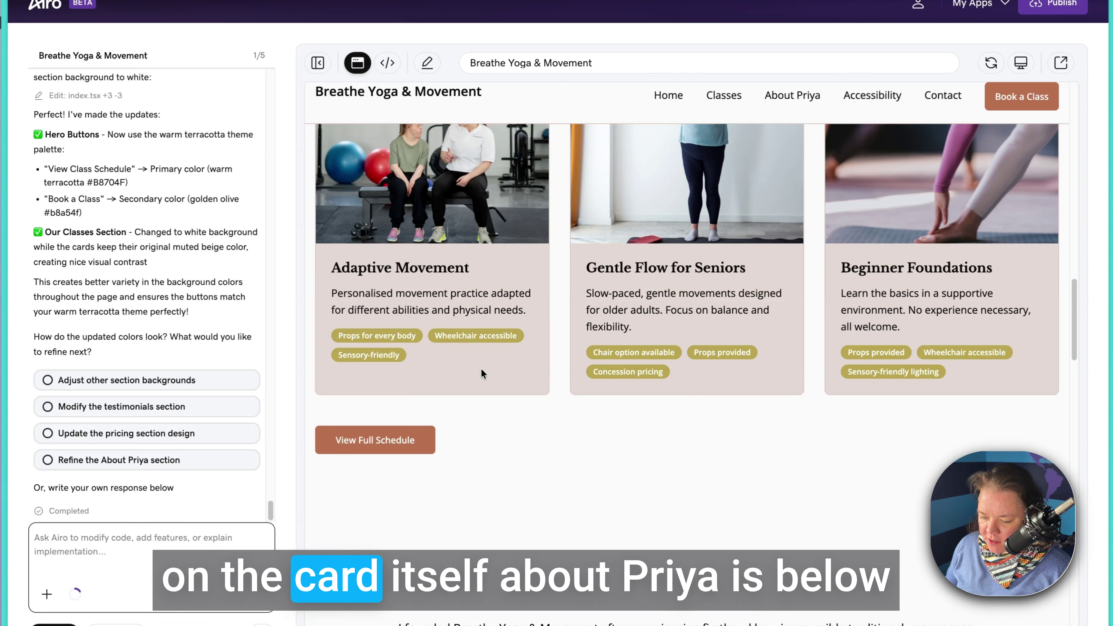
pyautogui.scroll(-10, 481, 371)
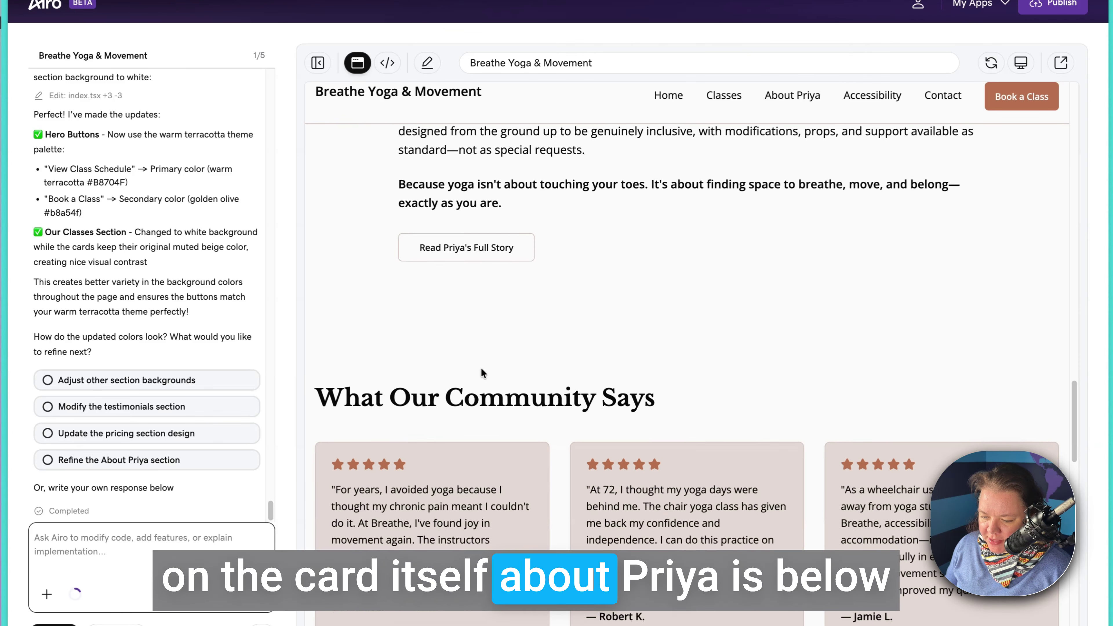
pyautogui.scroll(4, 480, 367)
pyautogui.scroll(-11, 480, 368)
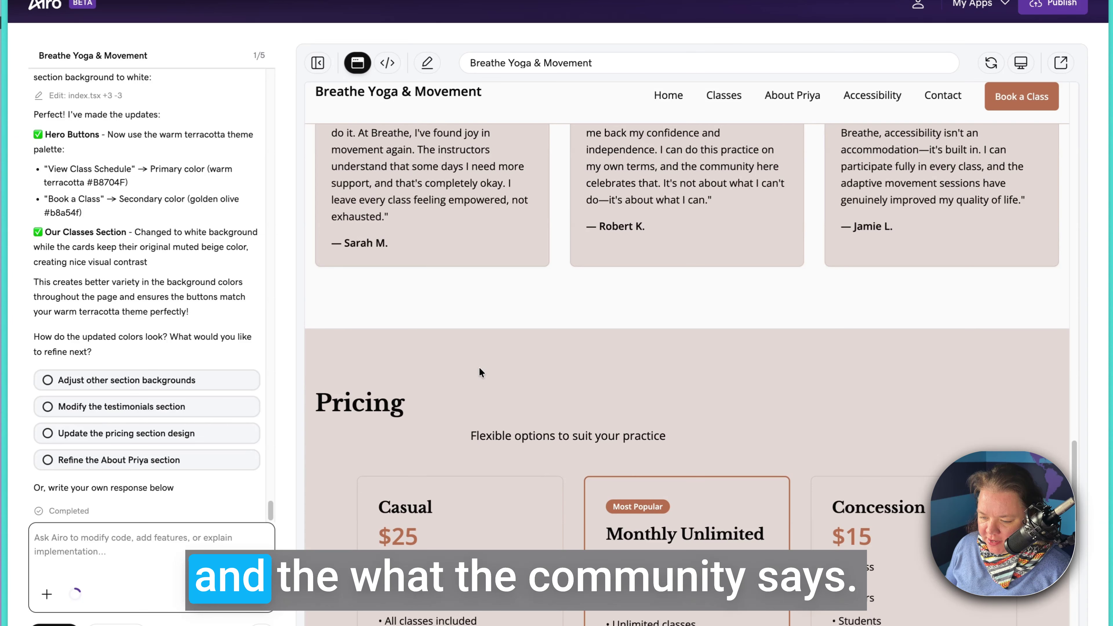
pyautogui.scroll(-11, 479, 372)
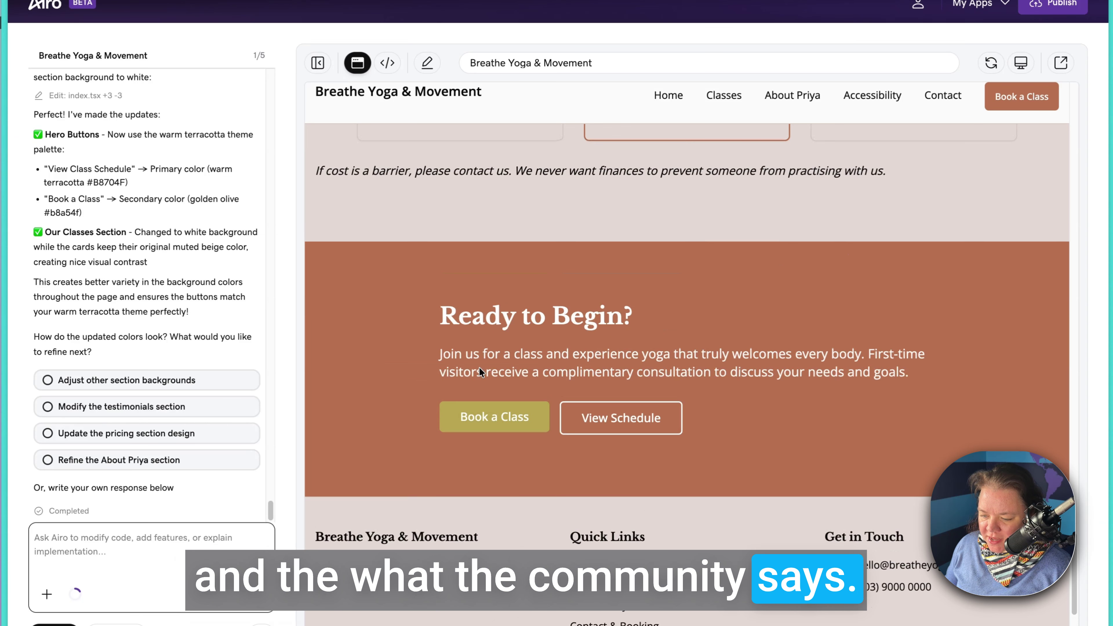
pyautogui.scroll(10, 479, 366)
pyautogui.scroll(-6, 471, 374)
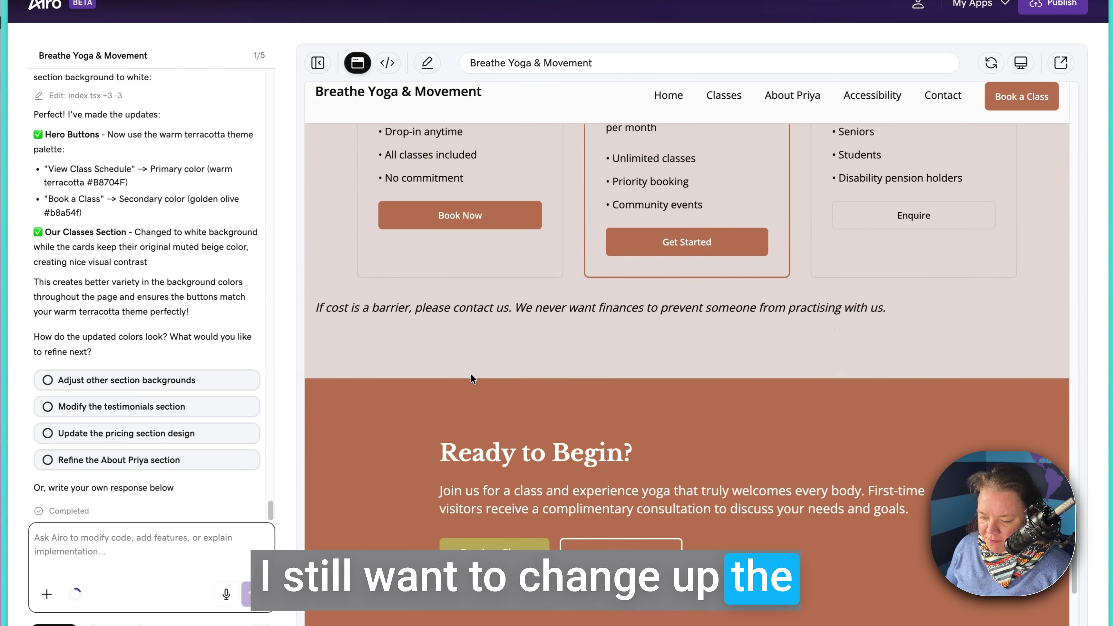
pyautogui.scroll(10, 470, 374)
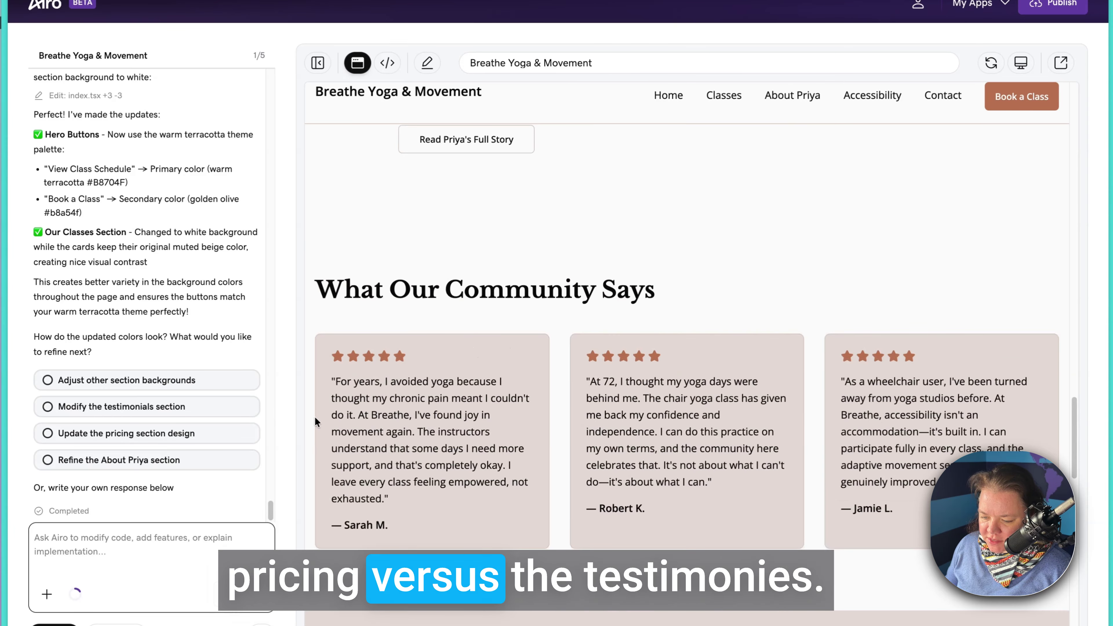
pyautogui.click(147, 549)
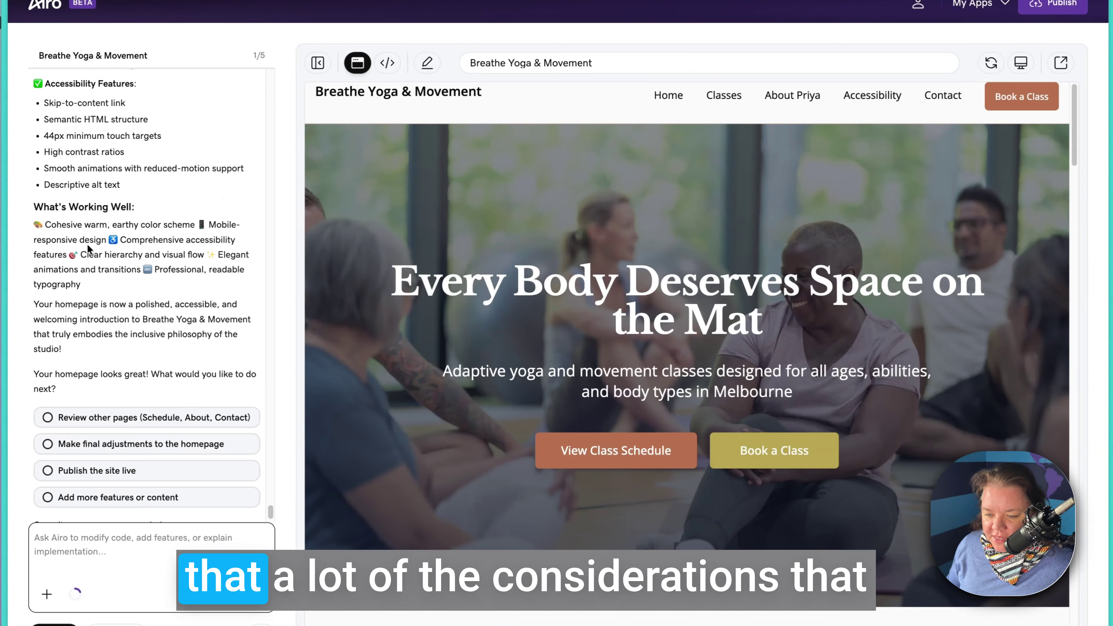
# - Read the chat's homepage summary, including the design system and accessibility features, and choose to review the Schedule, About and Contact pages
pyautogui.scroll(5, 88, 248)
pyautogui.scroll(3, 87, 260)
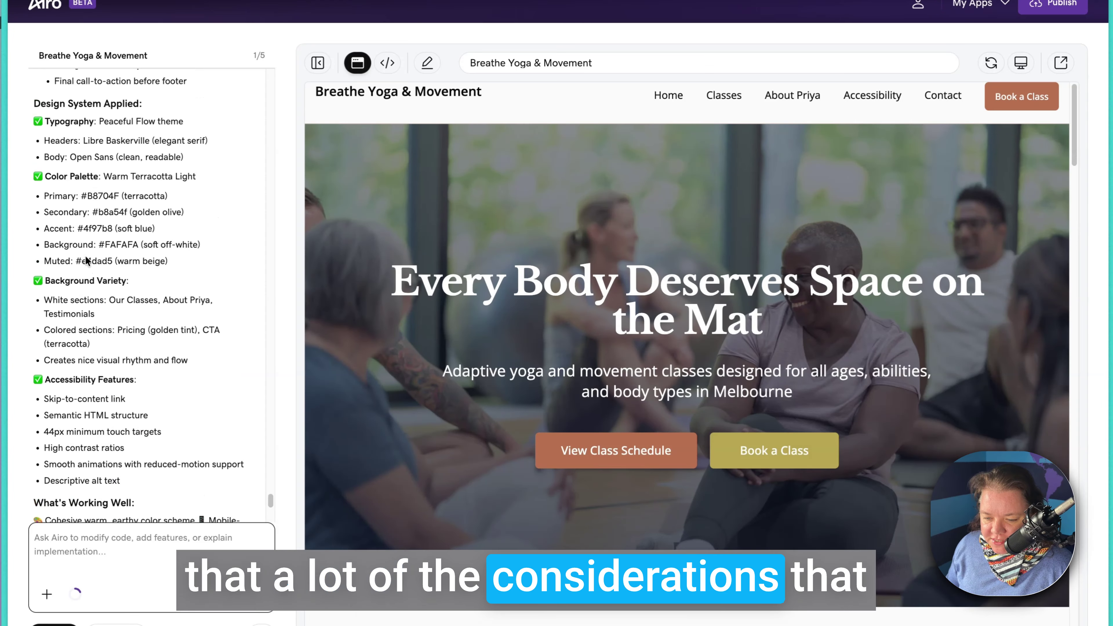
pyautogui.scroll(-4, 86, 260)
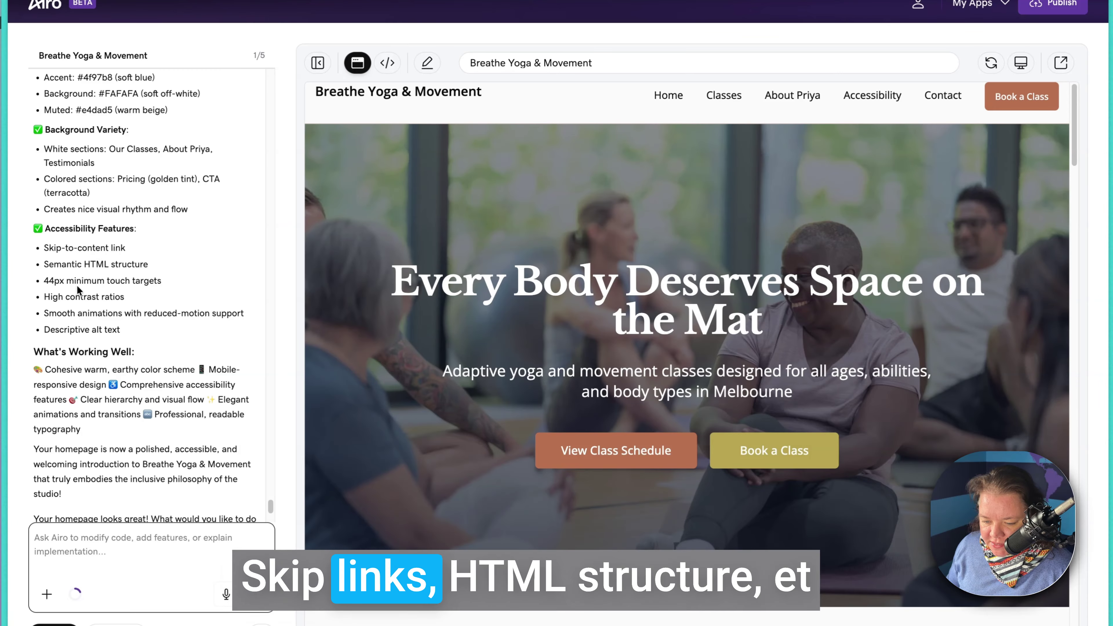
pyautogui.scroll(-1, 86, 487)
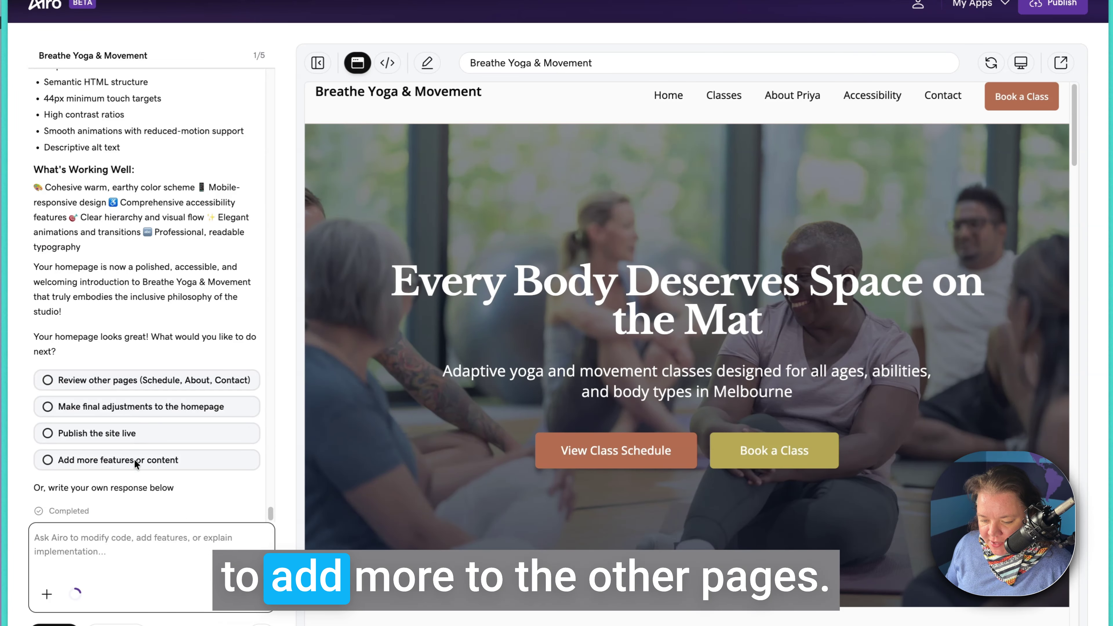
pyautogui.click(106, 384)
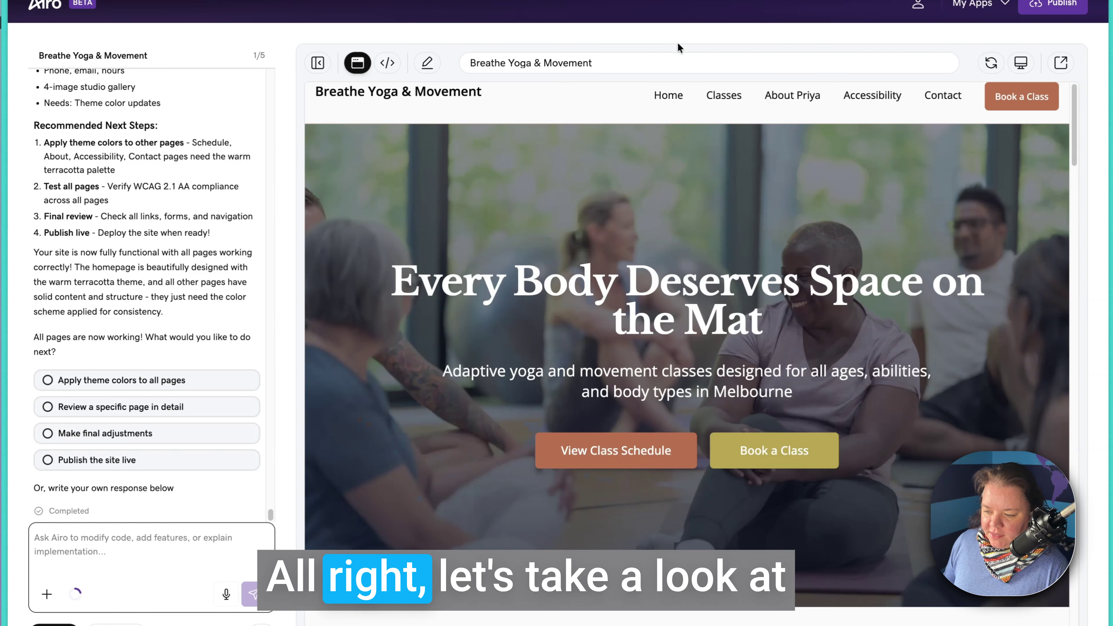
# - Open the Classes page, look over the weekly class schedule and follow a class's booking link
pyautogui.click(734, 96)
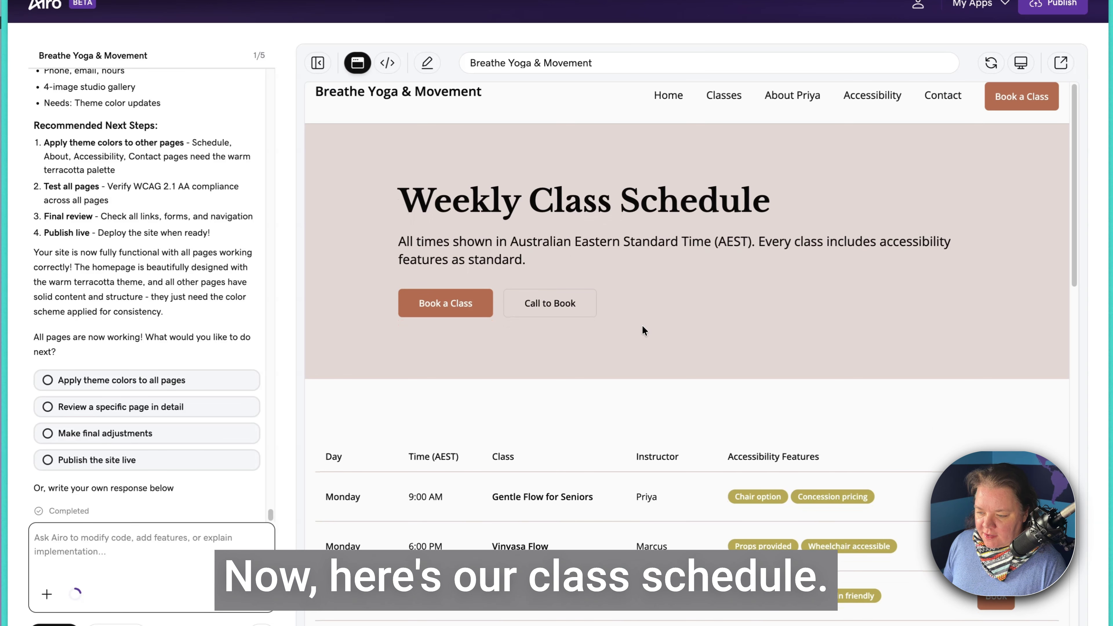
pyautogui.scroll(-5, 596, 425)
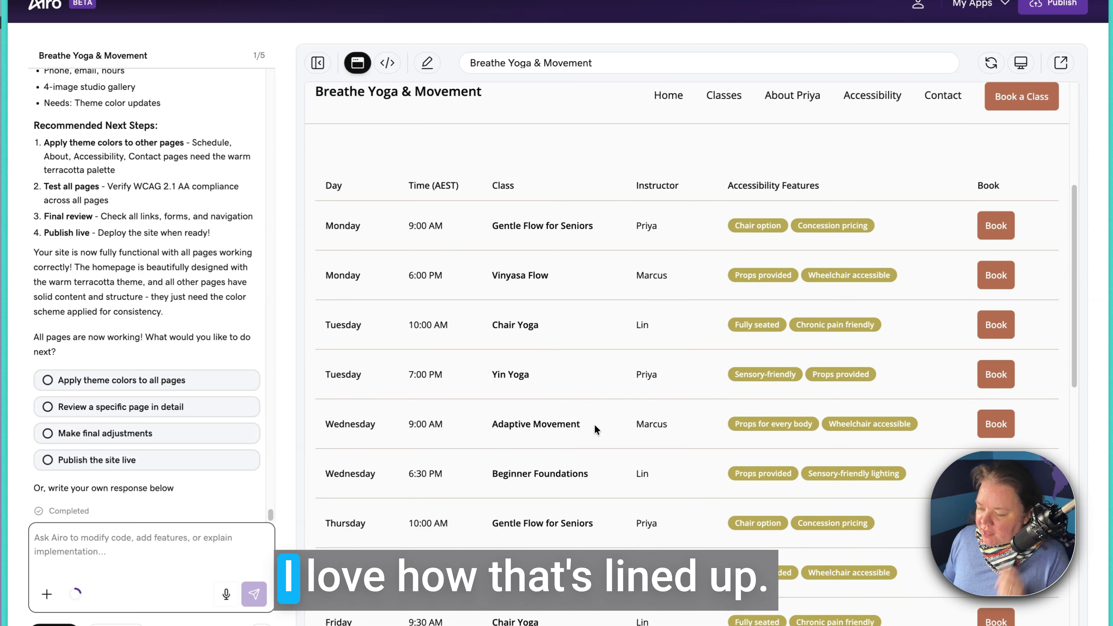
pyautogui.click(997, 176)
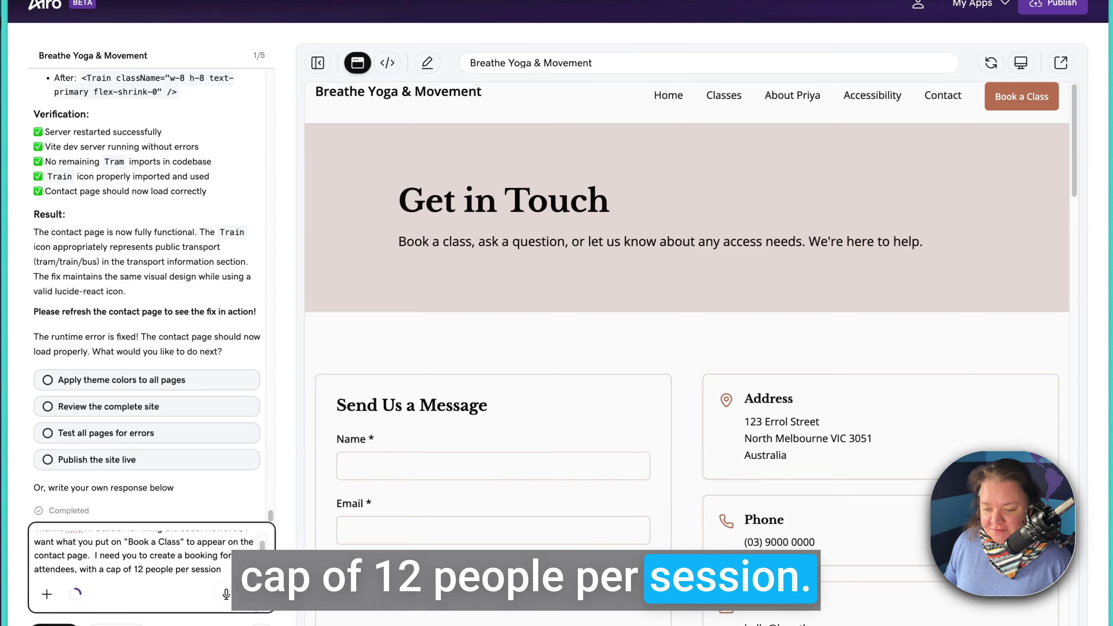
# - Request a contact page booking form for attendees with a cap of 12 people per session, and read the resulting feature summary
pyautogui.click(251, 599)
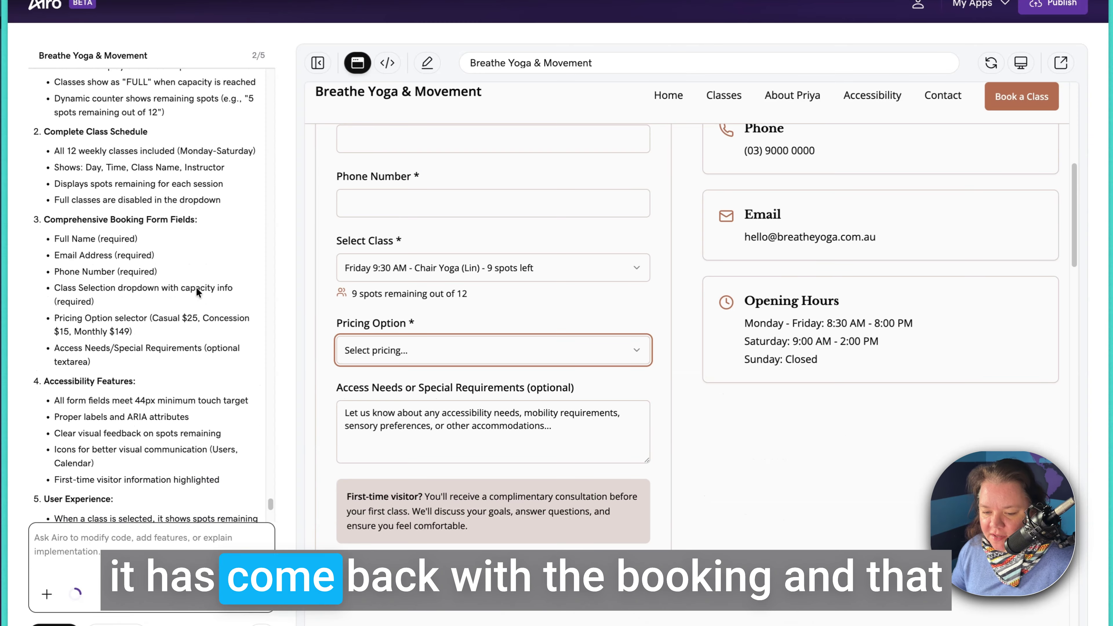
pyautogui.scroll(5, 195, 286)
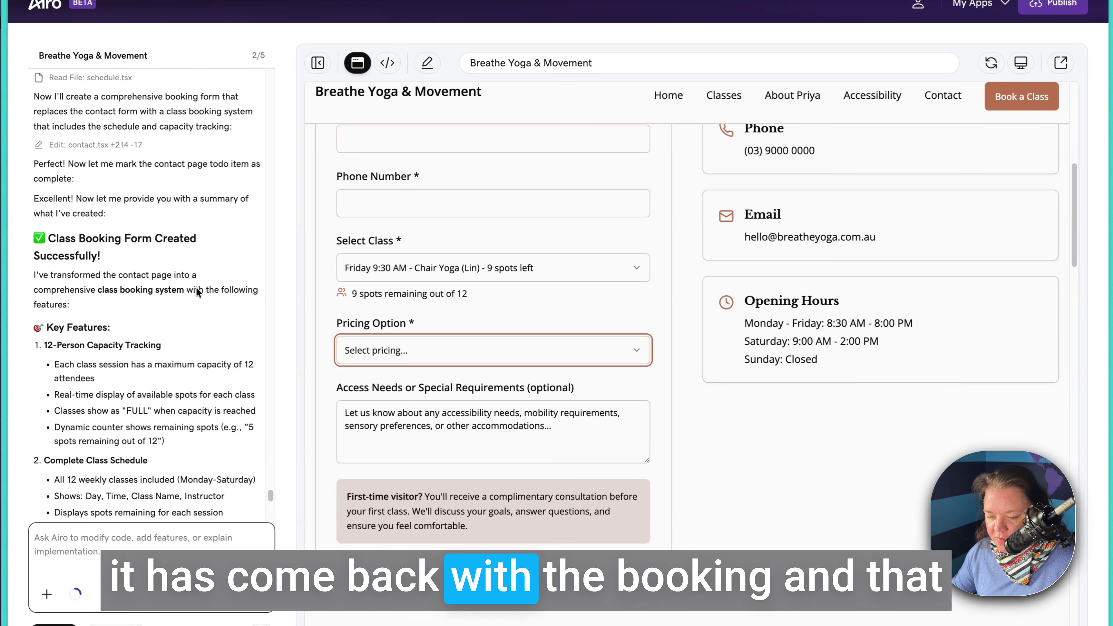
pyautogui.scroll(-5, 196, 286)
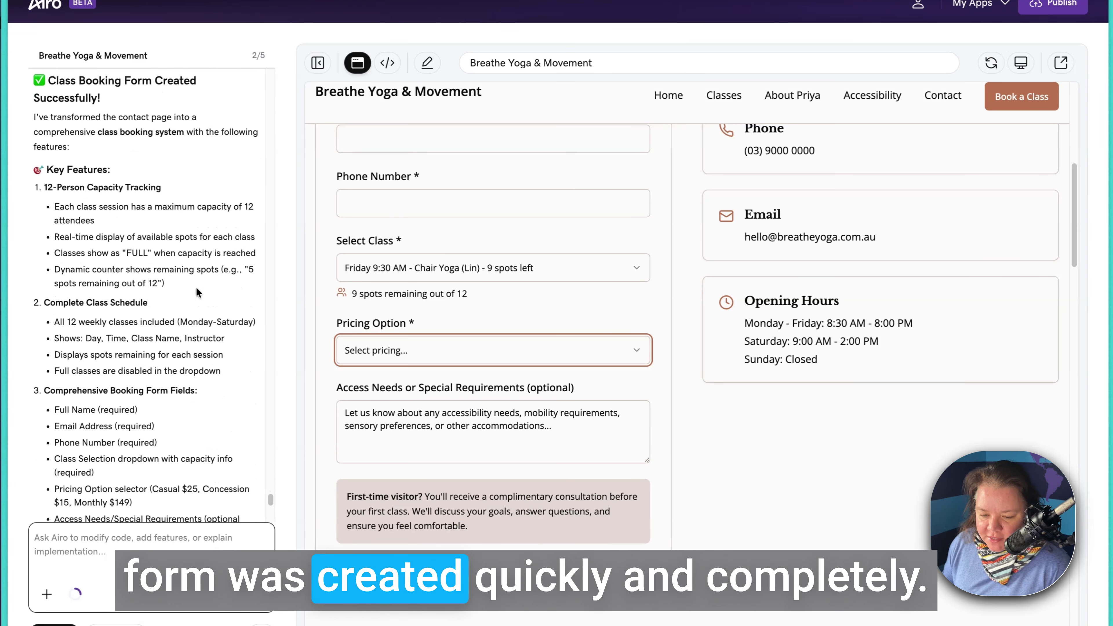
pyautogui.scroll(-1, 196, 289)
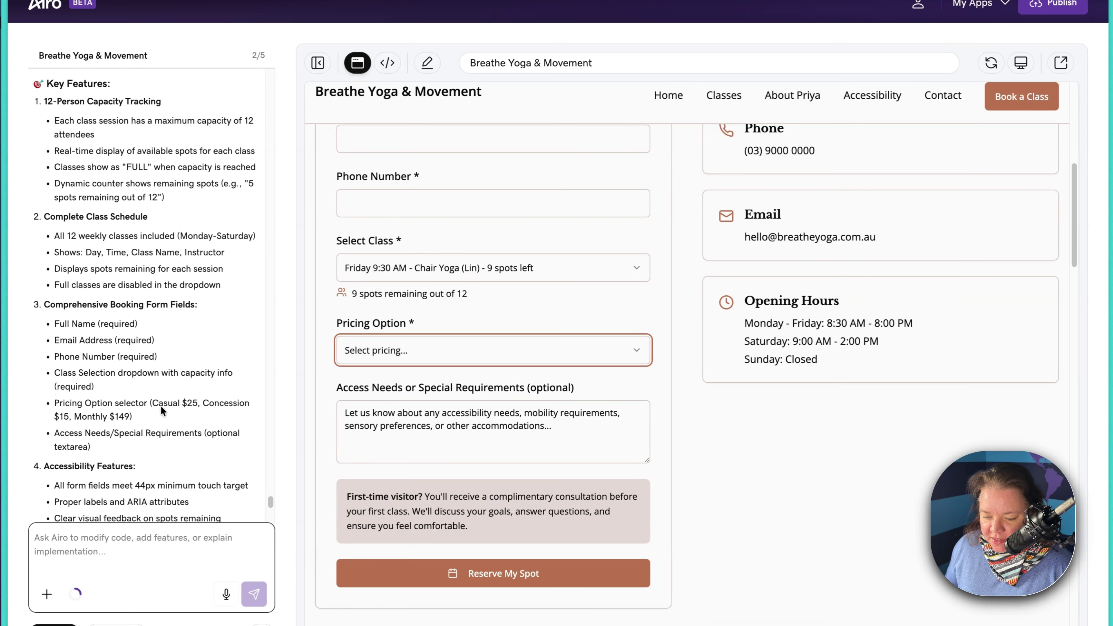
# - Test the booking form by selecting the Monday 6:00 PM Vinyasa Flow class and going through the pricing and access needs fields
pyautogui.click(600, 268)
pyautogui.click(501, 508)
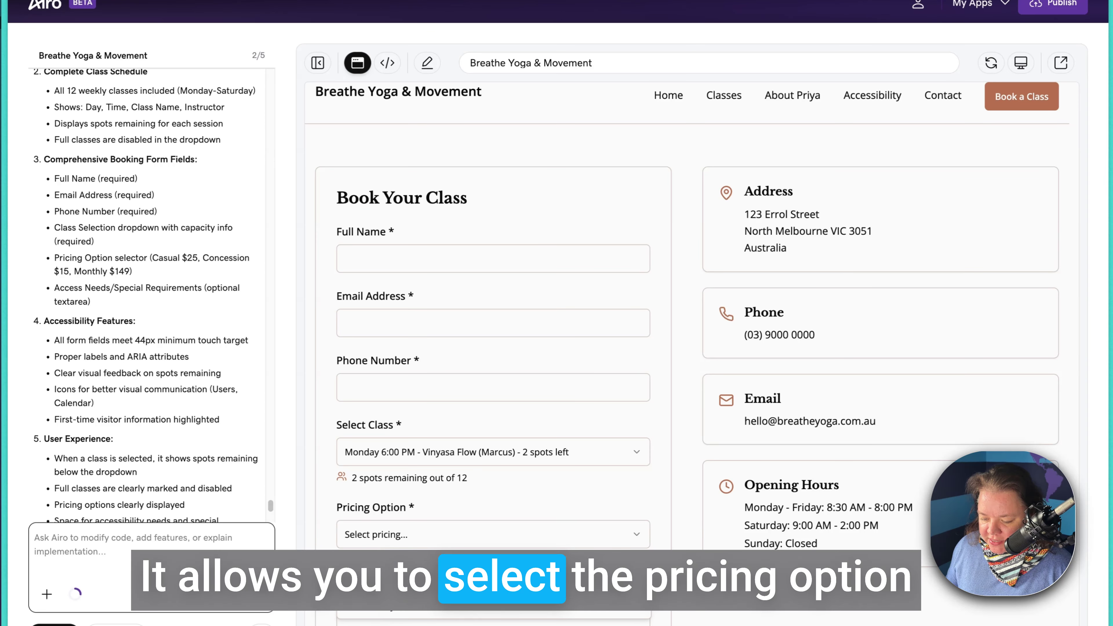
pyautogui.press('Tab')
pyautogui.scroll(-4, 695, 512)
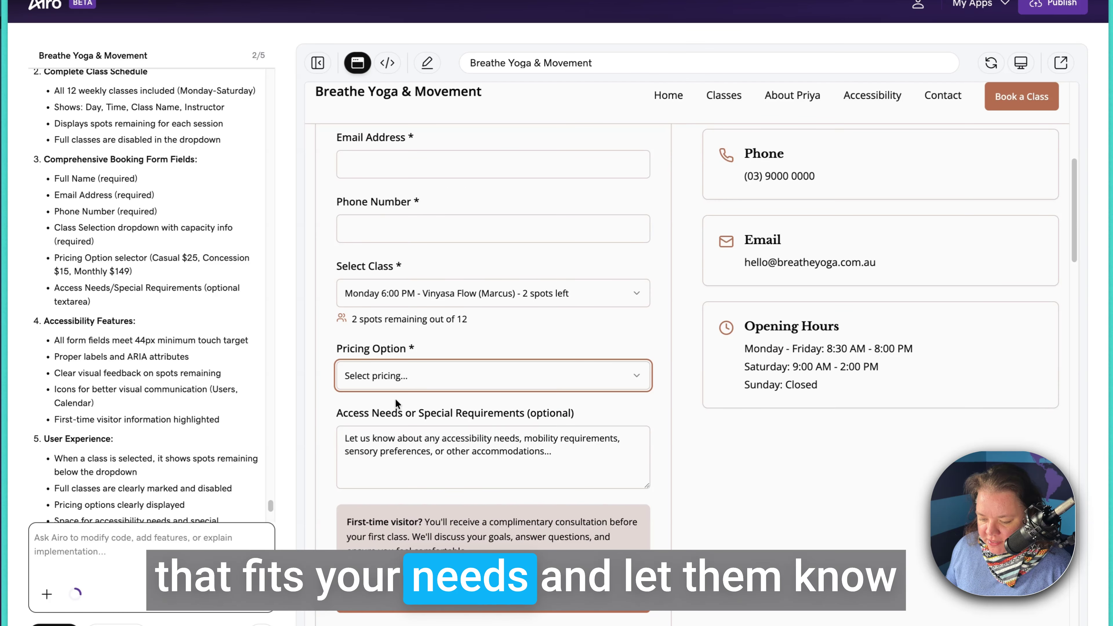
pyautogui.press('Tab')
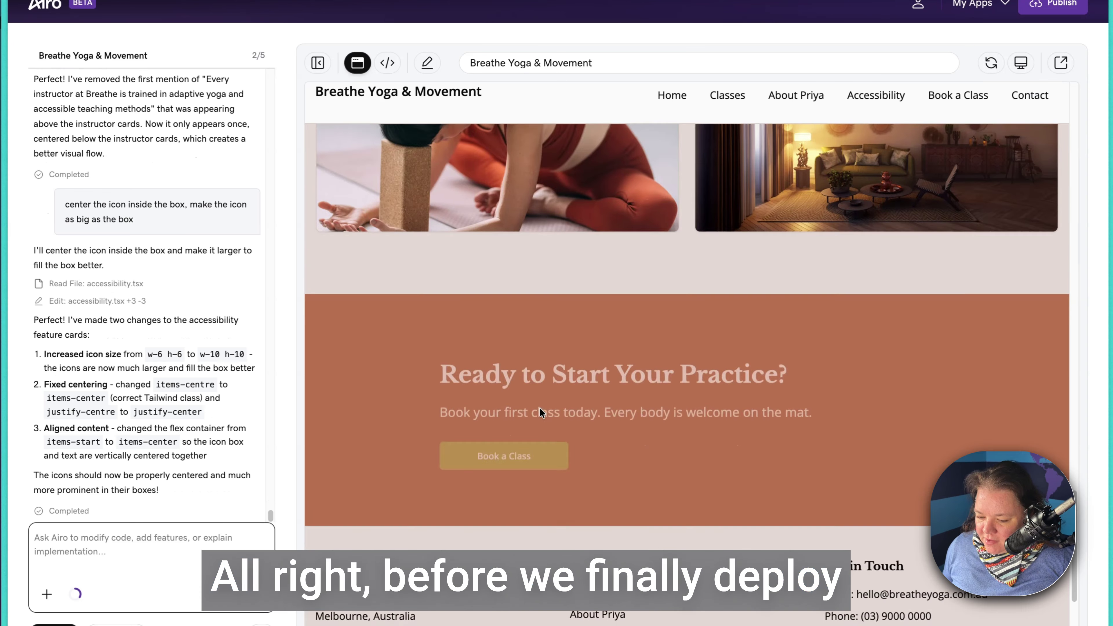
# - Publish the yoga studio site and choose to prepare it for launch
pyautogui.scroll(-4, 540, 408)
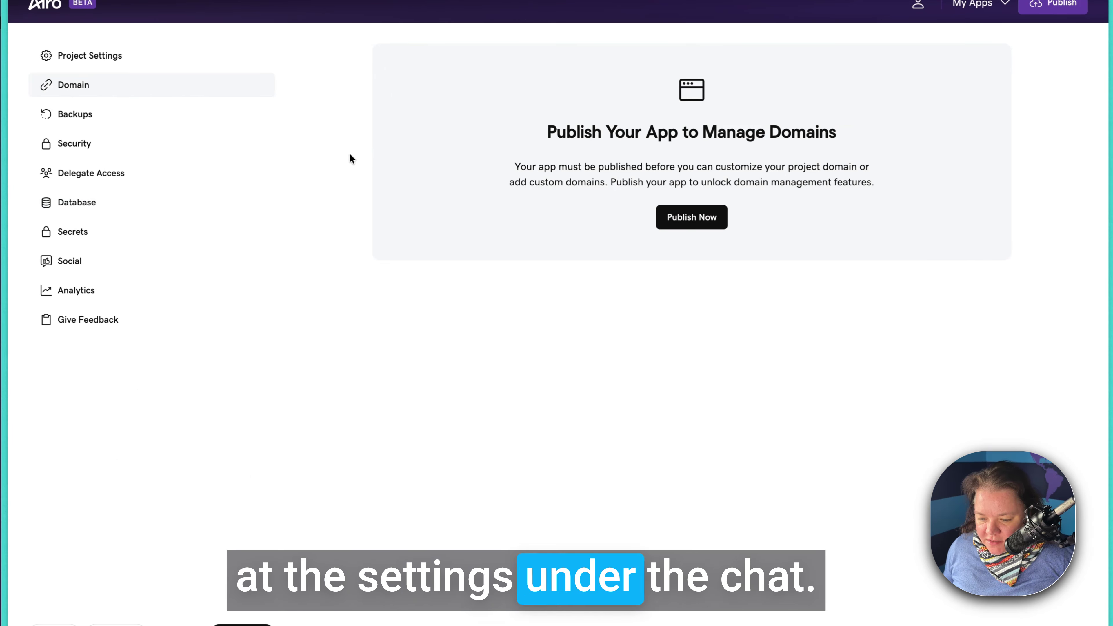
pyautogui.click(1053, 4)
pyautogui.click(966, 107)
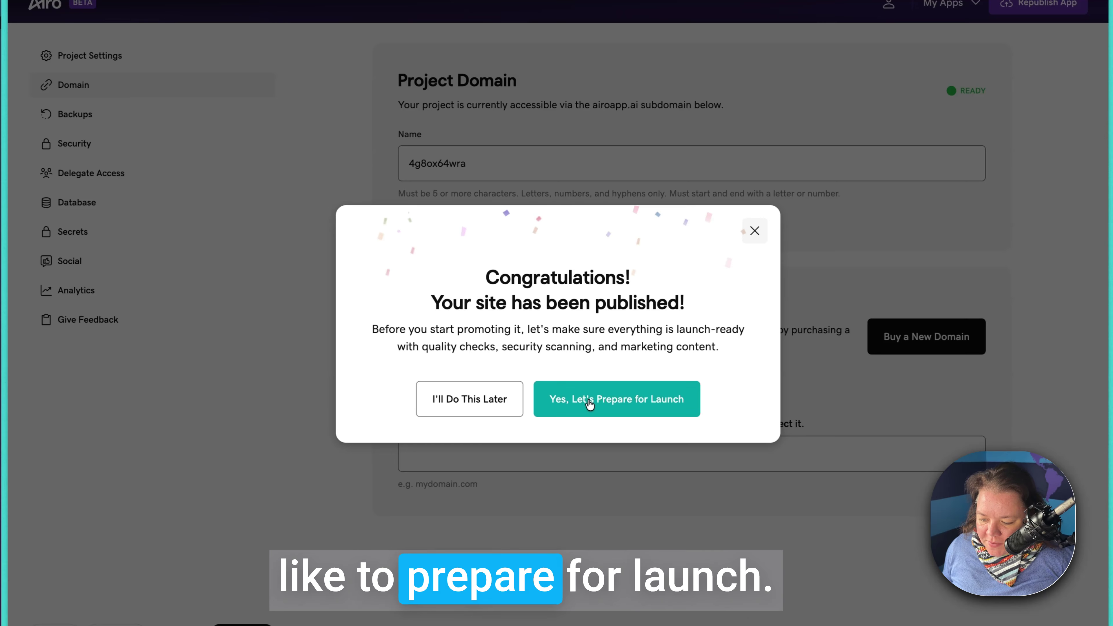
pyautogui.click(588, 398)
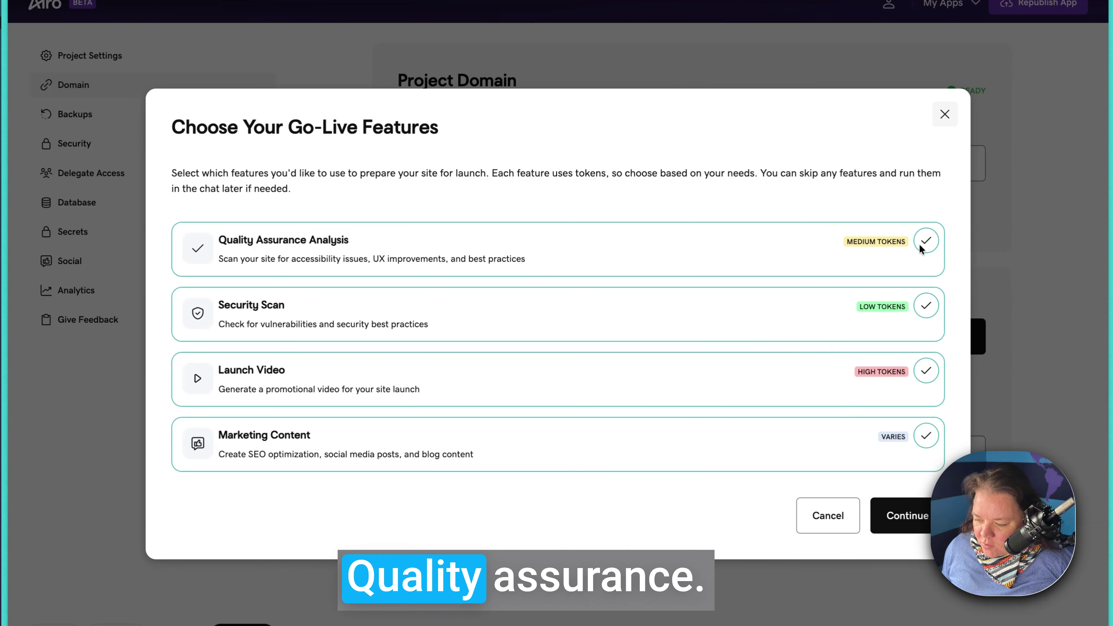
# - Exclude Launch Video from the go-live features and continue with Quality Assurance Analysis, Security Scan and Marketing Content
pyautogui.click(427, 246)
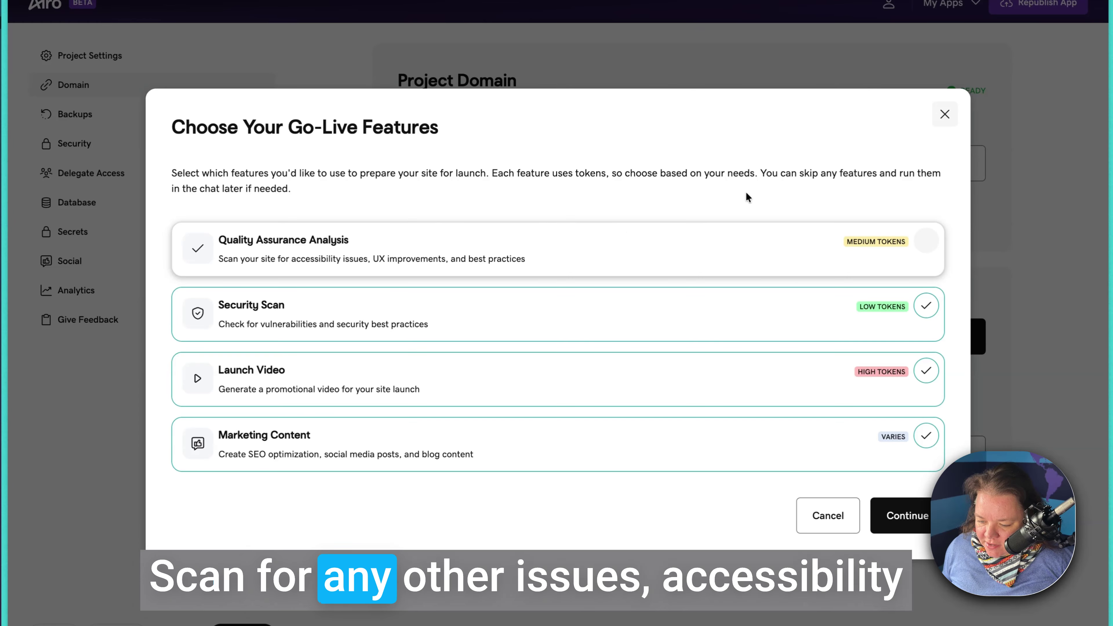
pyautogui.click(778, 242)
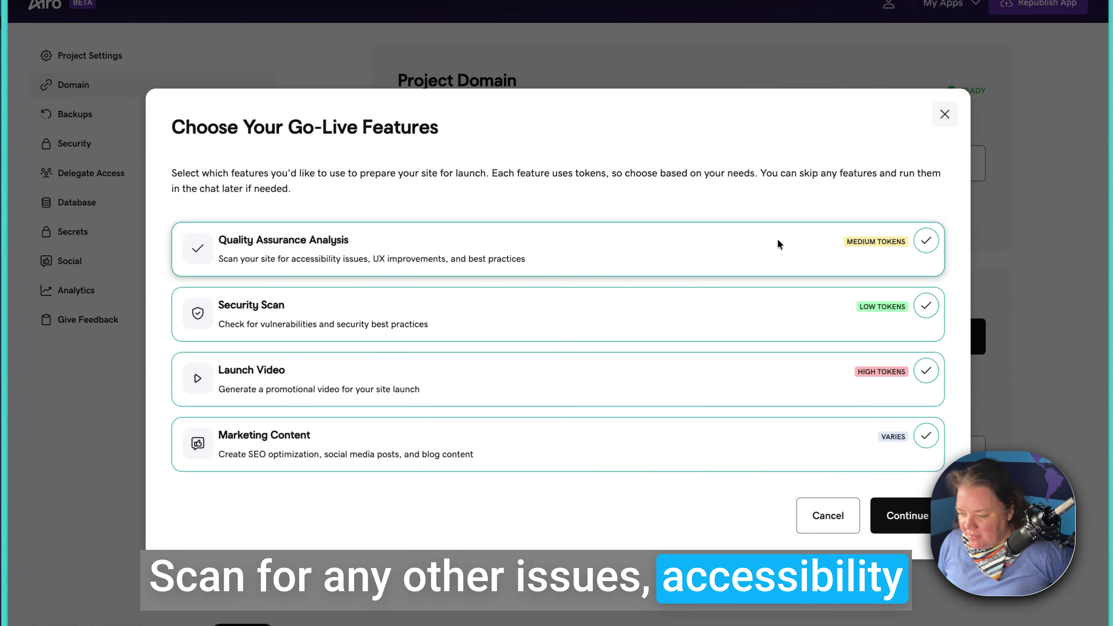
pyautogui.click(912, 392)
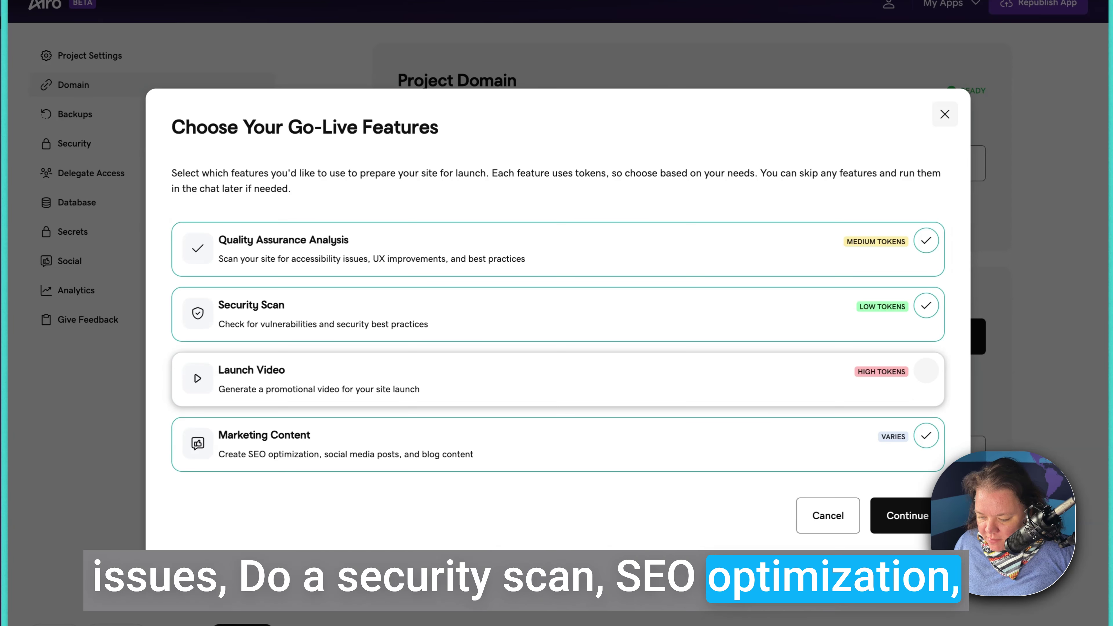
pyautogui.click(908, 527)
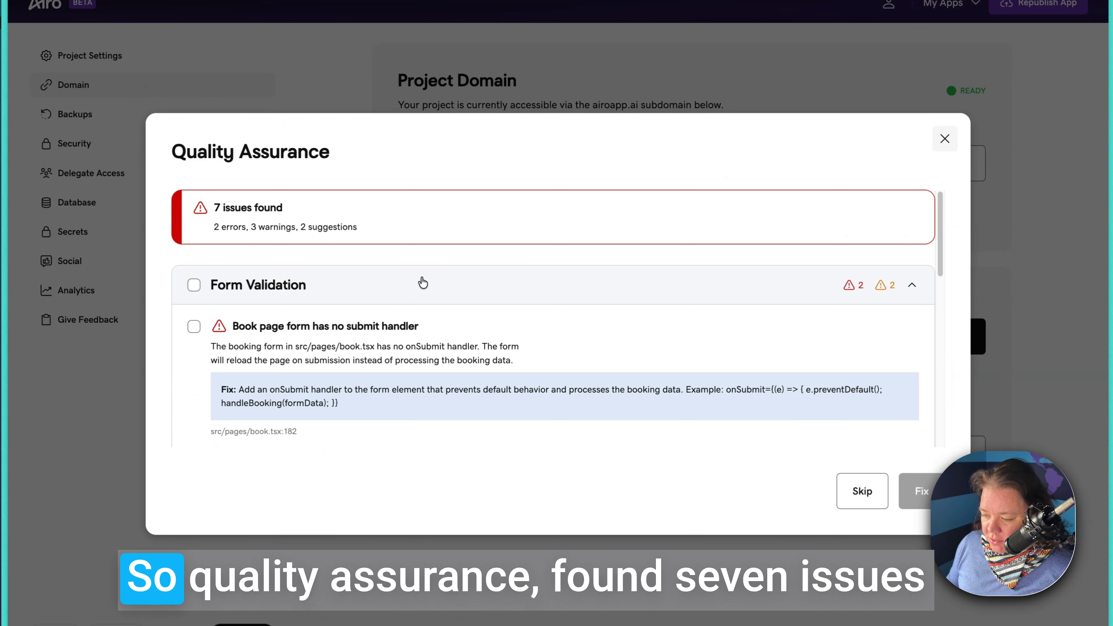
# - Review the Quality Assurance findings and select all Form Validation and CTA Functionality issues for fixing
pyautogui.scroll(-10, 382, 331)
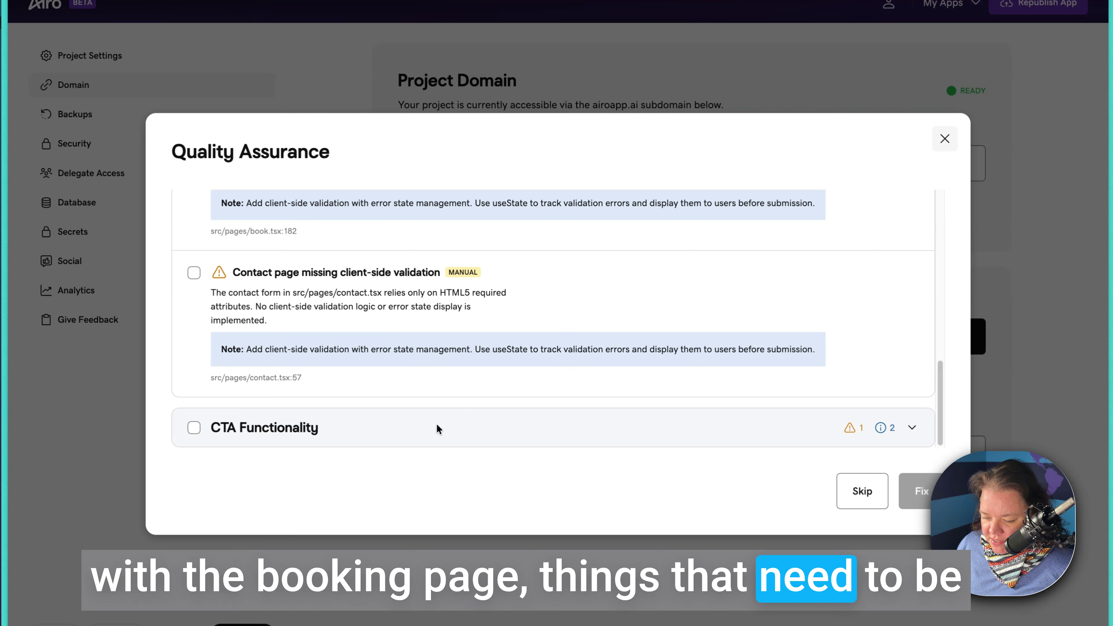
pyautogui.click(912, 427)
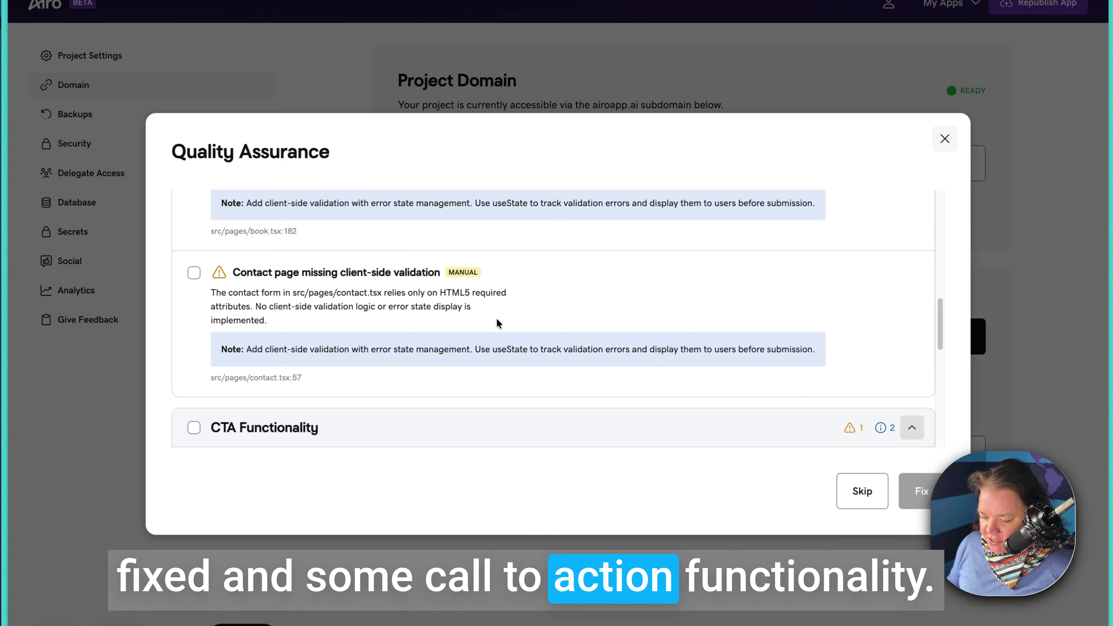
pyautogui.scroll(-5, 492, 322)
pyautogui.scroll(-2, 491, 322)
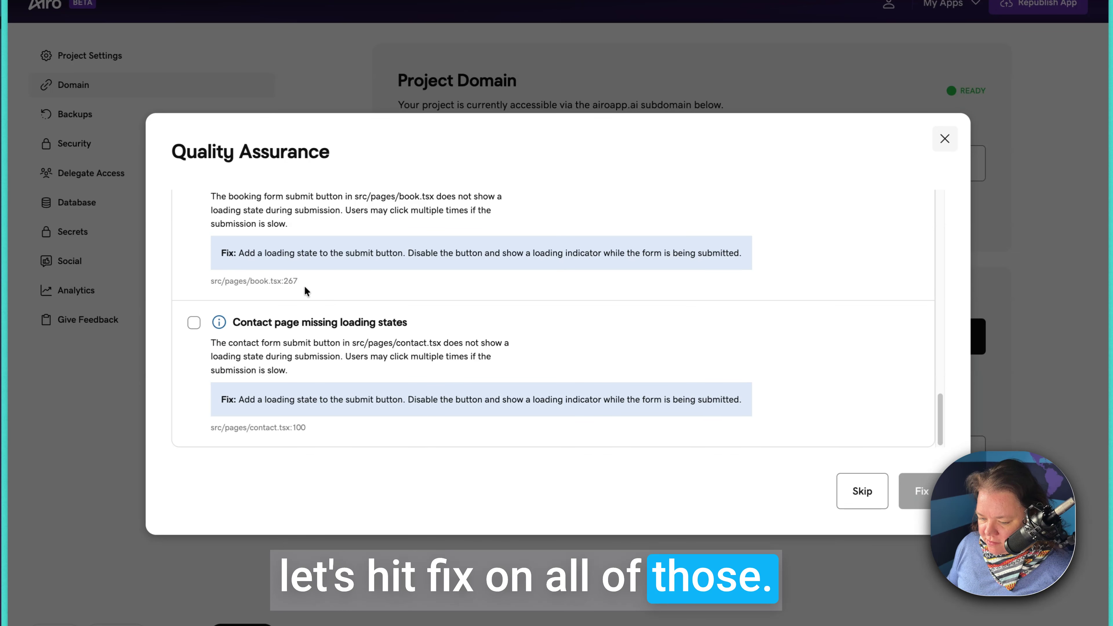
pyautogui.scroll(10, 311, 280)
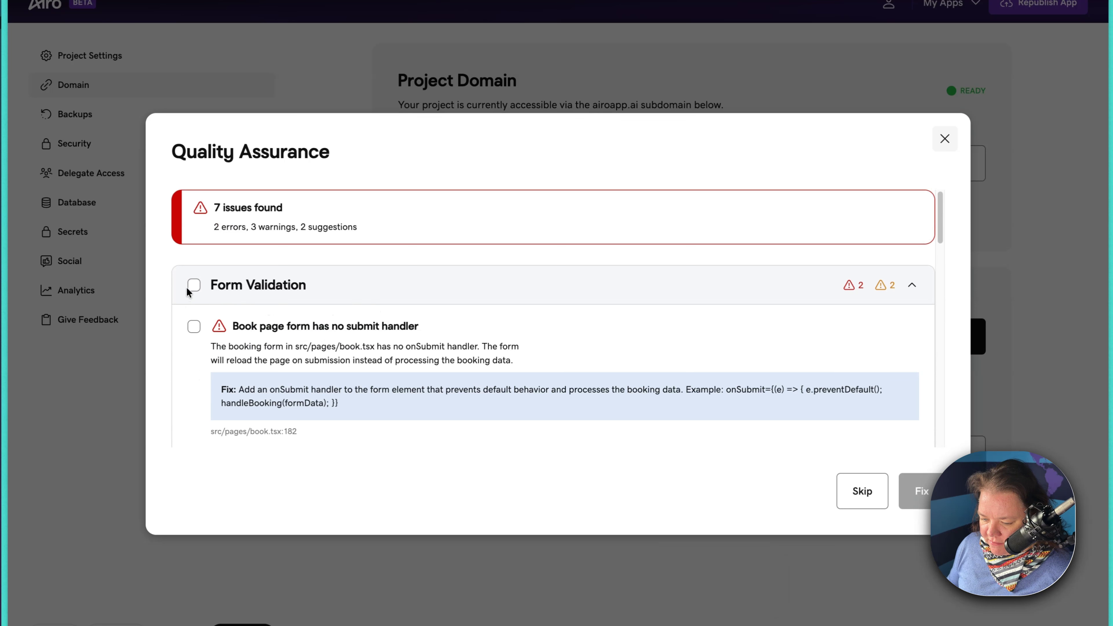
pyautogui.click(191, 285)
pyautogui.click(916, 288)
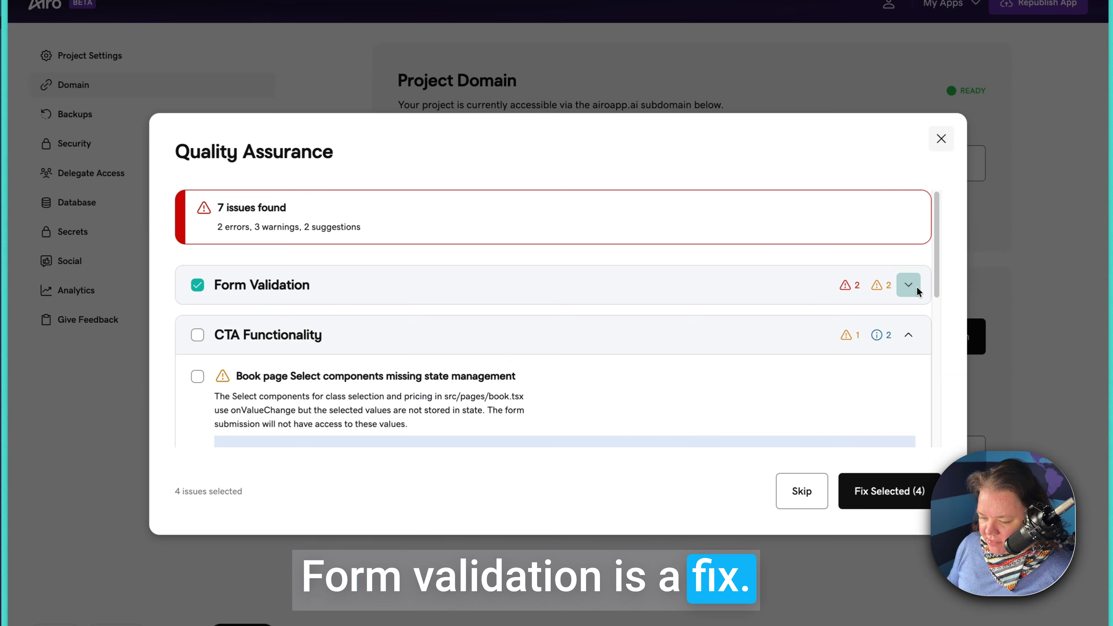
pyautogui.click(197, 335)
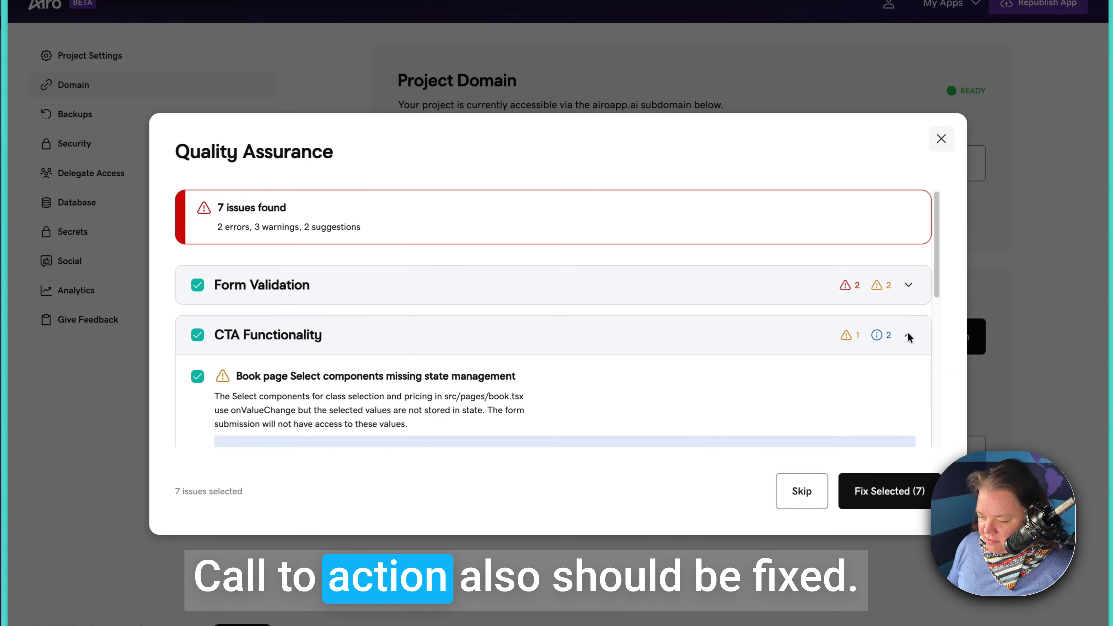
pyautogui.click(908, 336)
pyautogui.click(696, 447)
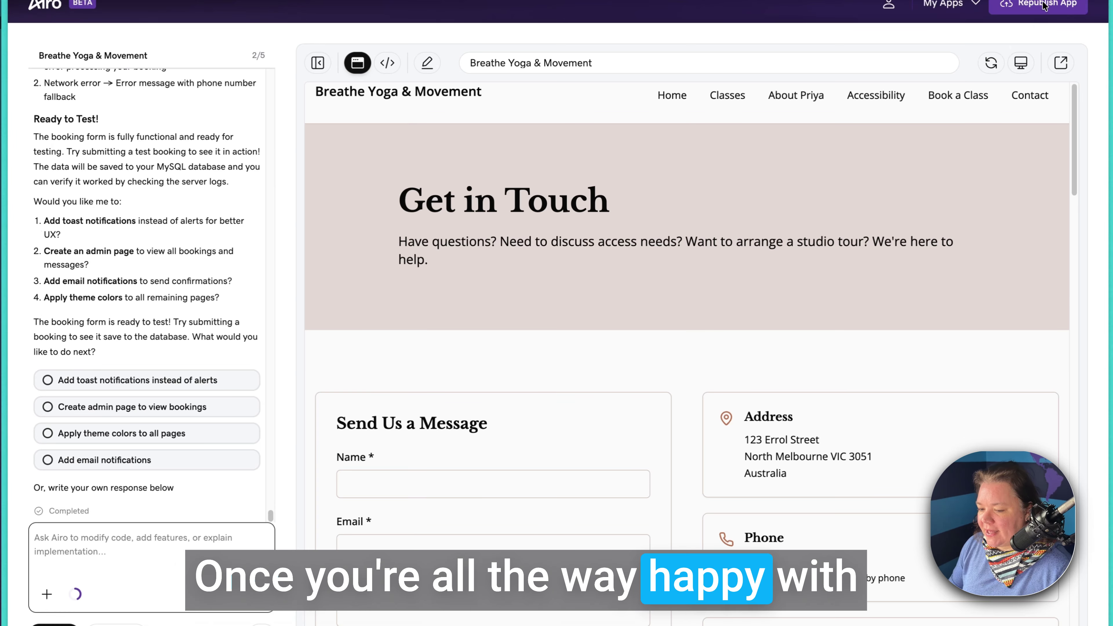
# - Republish the current version of the Breathe Yoga & Movement app
pyautogui.click(1045, 6)
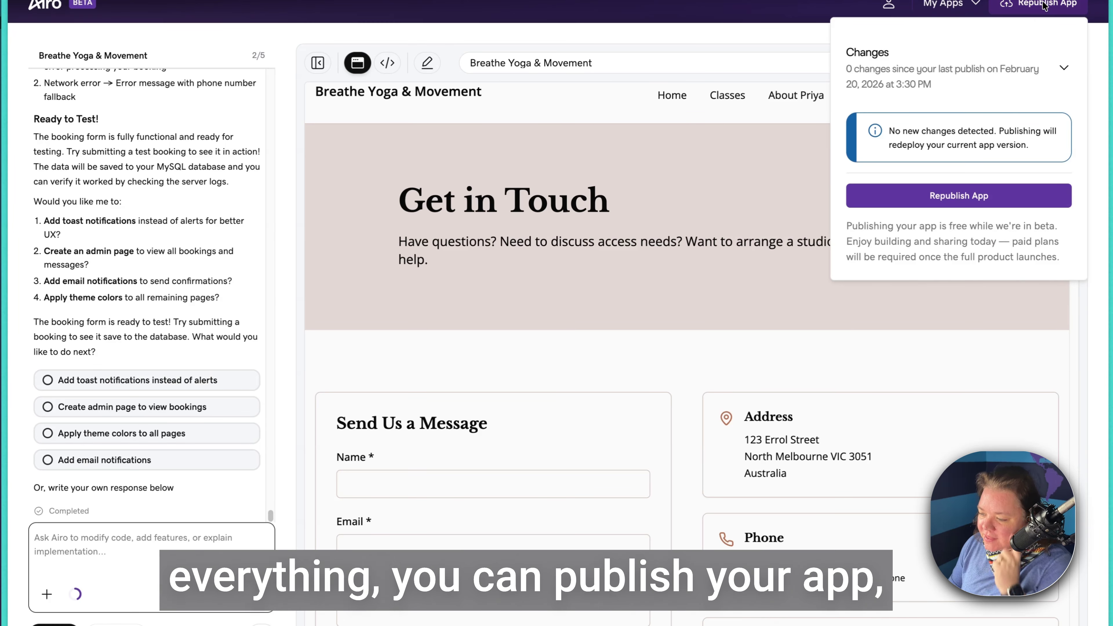
pyautogui.click(964, 138)
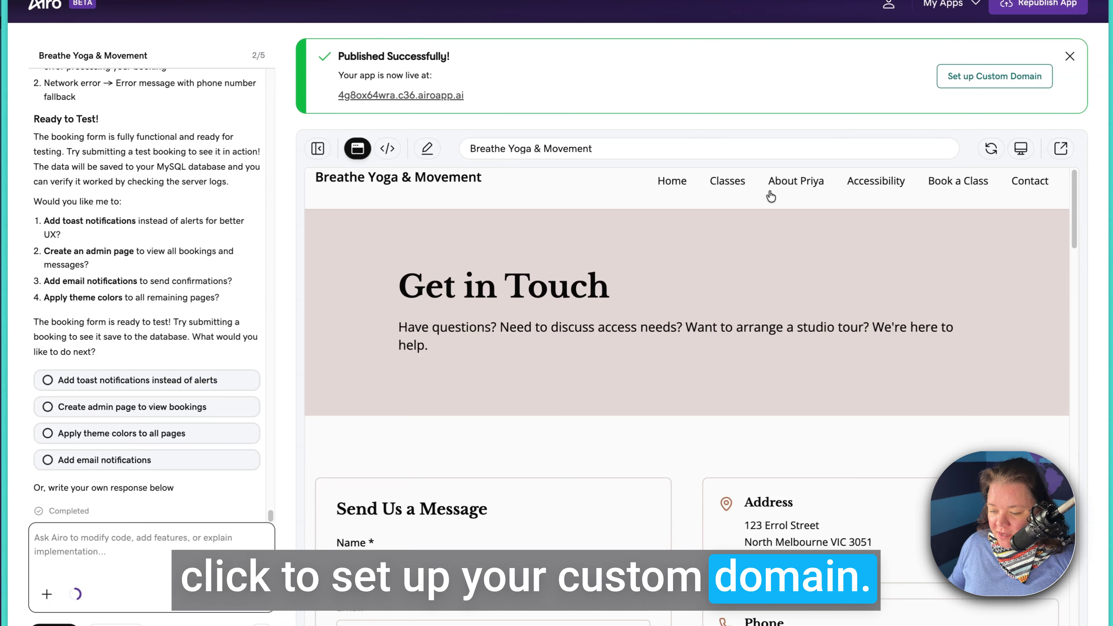
# - Examine the project's domain settings, including the options for buying or connecting a custom domain, and dismiss the publishing notice
pyautogui.click(262, 623)
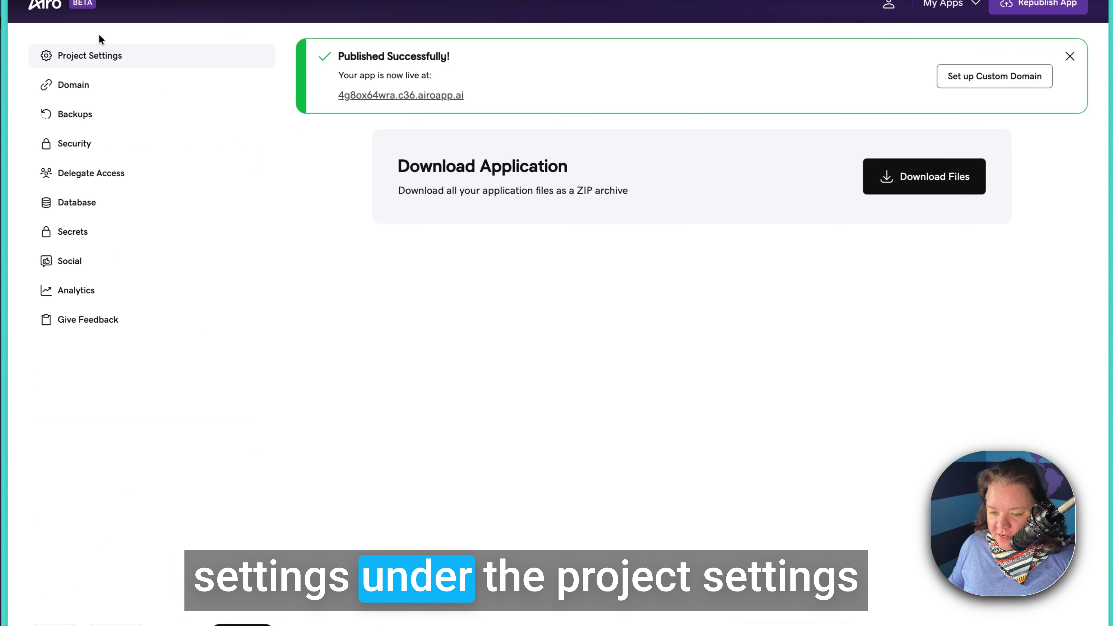
pyautogui.click(91, 86)
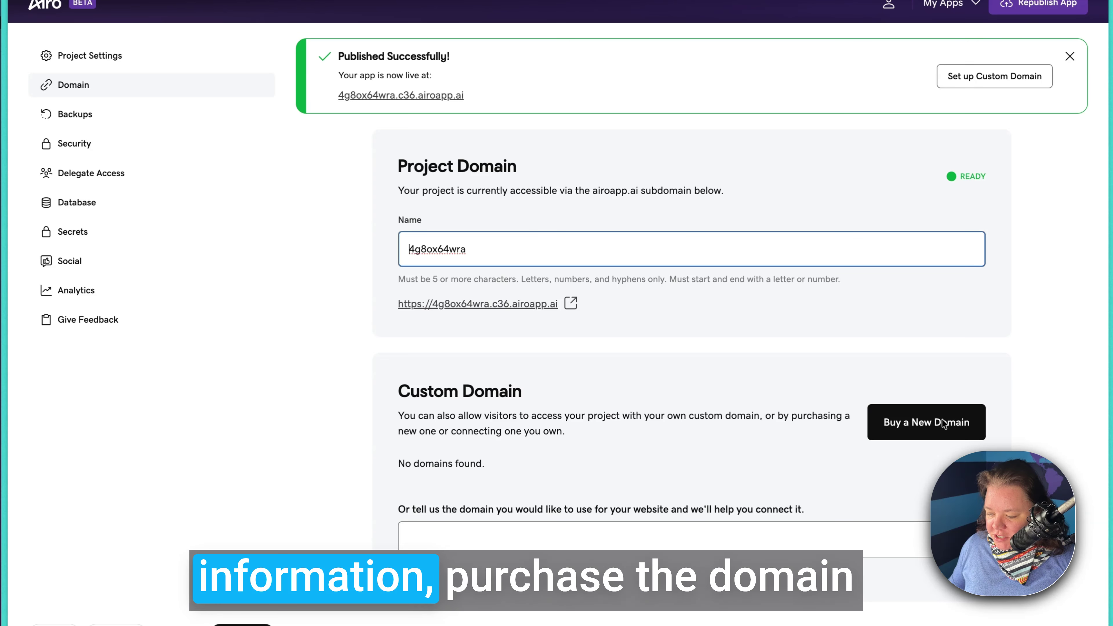
pyautogui.click(1070, 55)
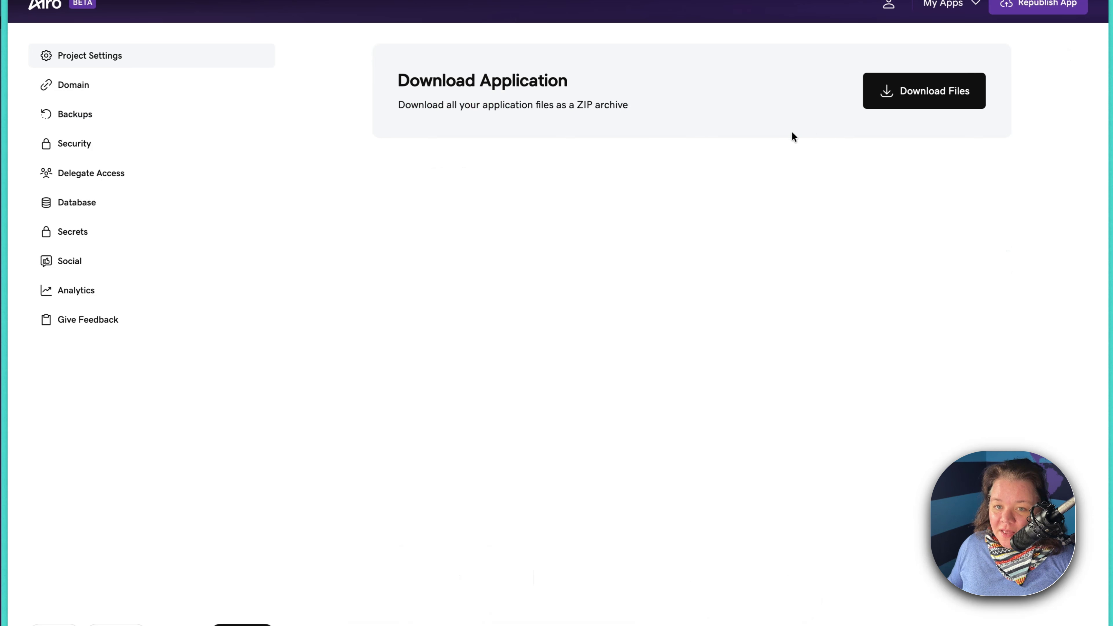